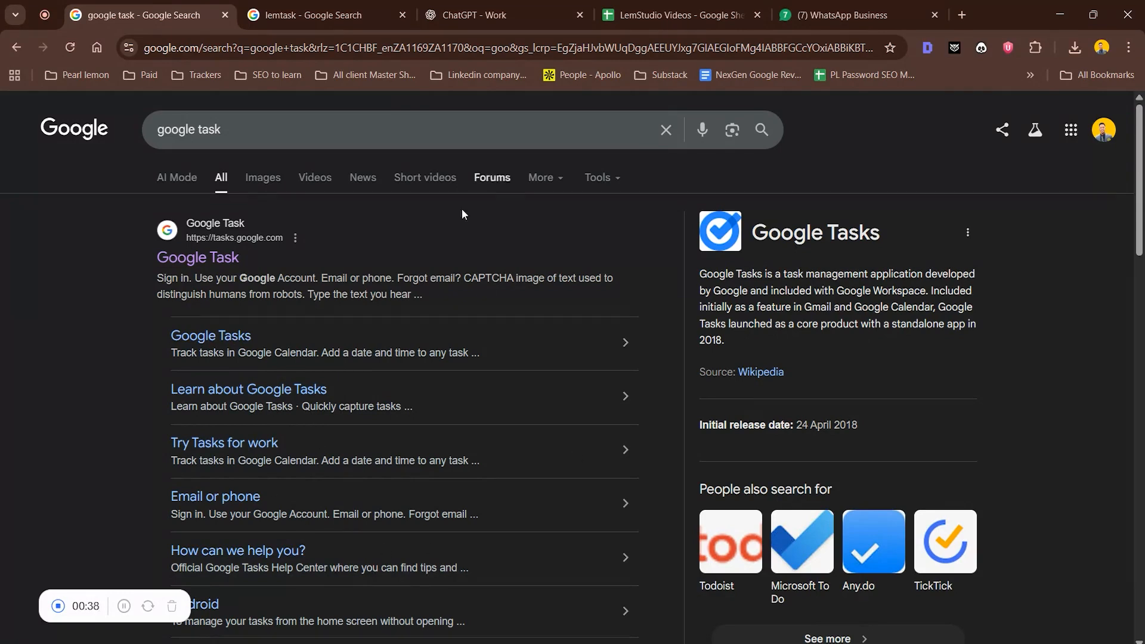
- Open Google Tasks from the search results and check the Not Started list's options
{"action": "left_click", "coordinate": [218, 258]}
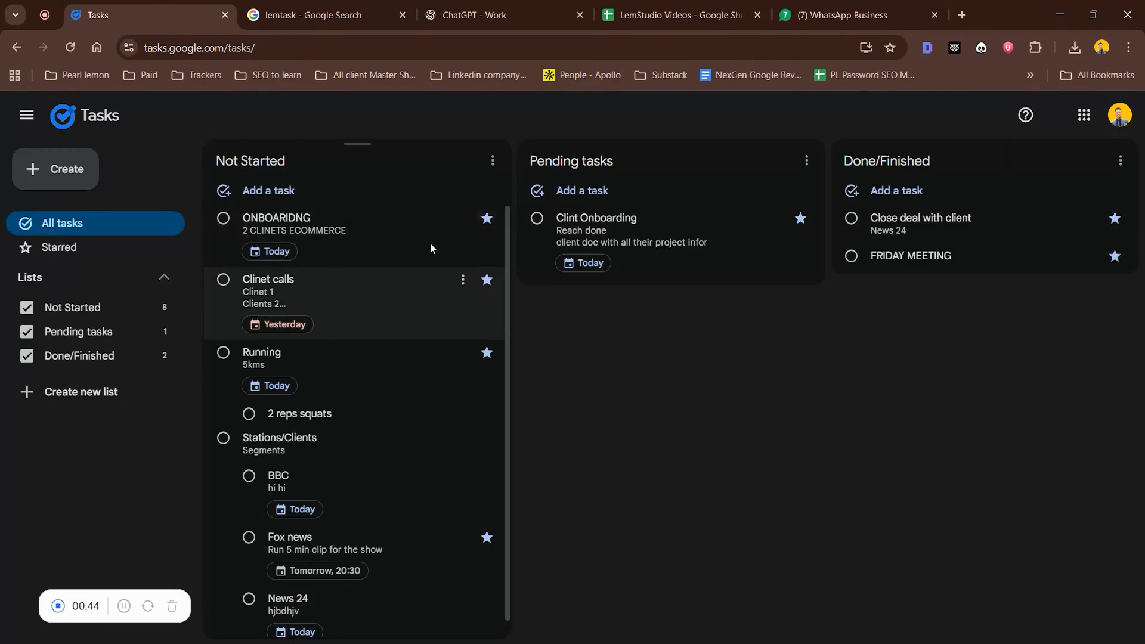
{"action": "left_click", "coordinate": [493, 160]}
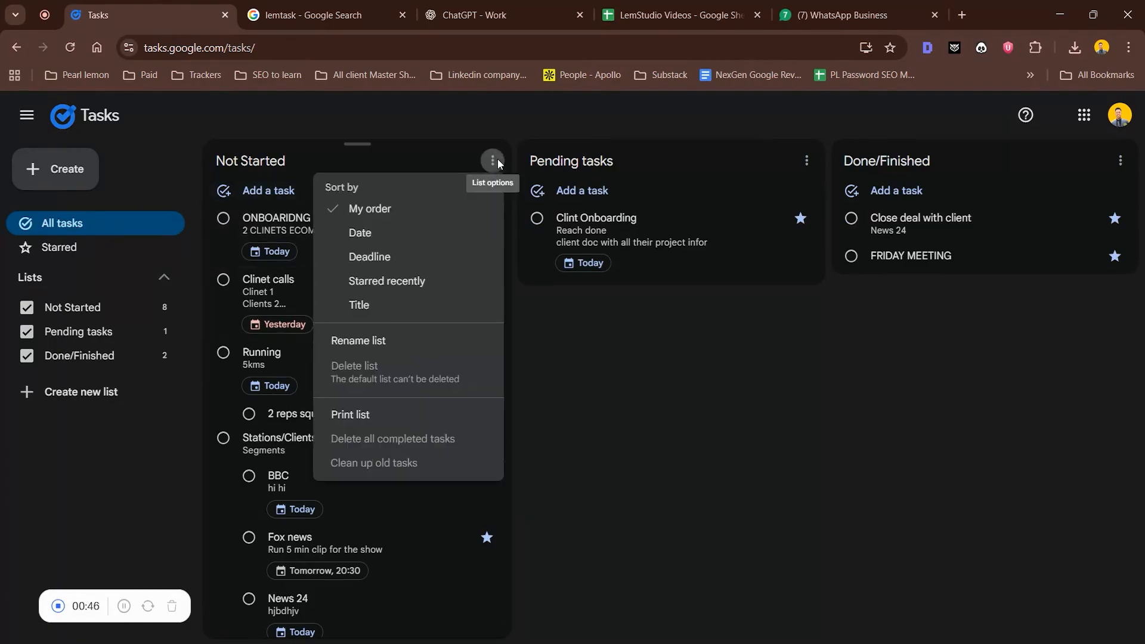
{"action": "left_click", "coordinate": [564, 398]}
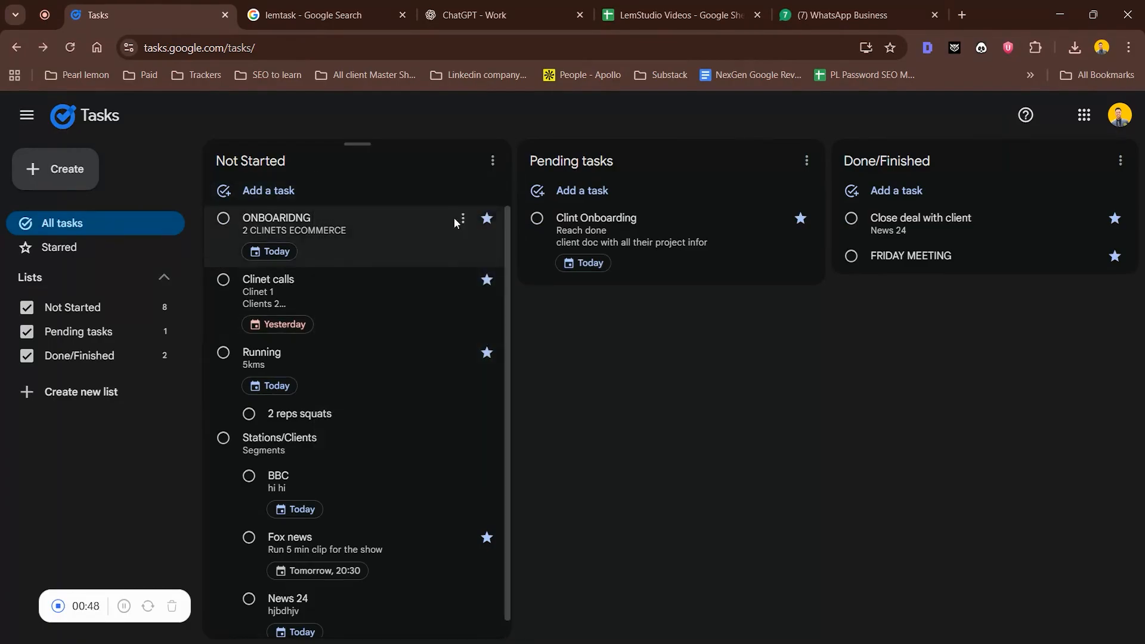
- Delete the ONBOARIDNG, Clinet calls, Running and Stations/Clients tasks from the Not Started list
{"action": "left_click", "coordinate": [463, 220]}
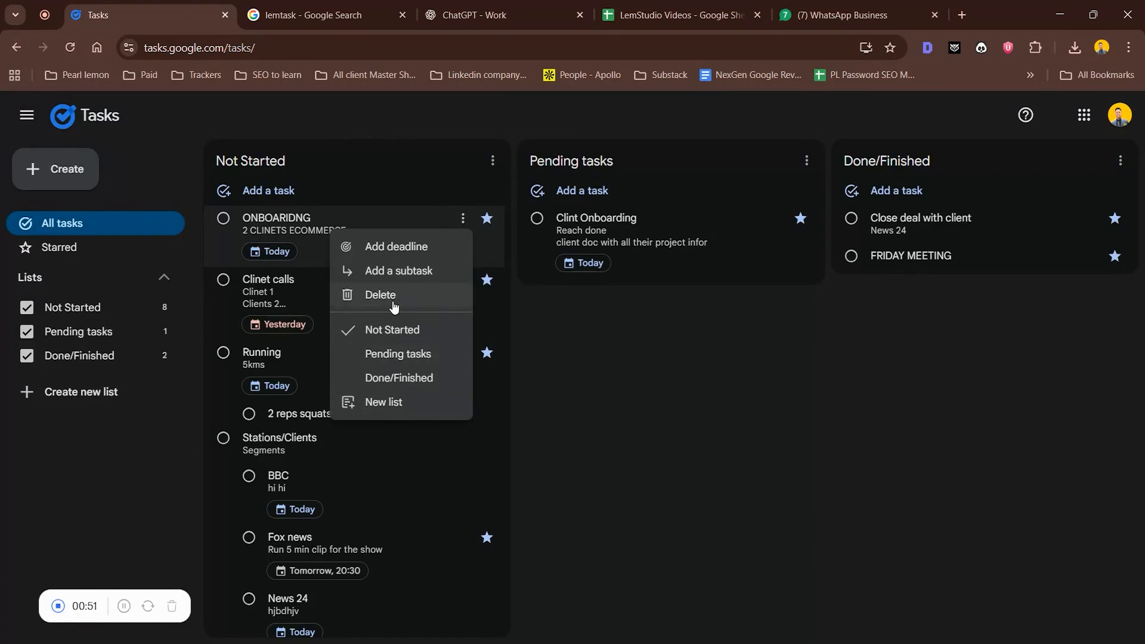
{"action": "left_click", "coordinate": [411, 293]}
{"action": "left_click", "coordinate": [463, 218]}
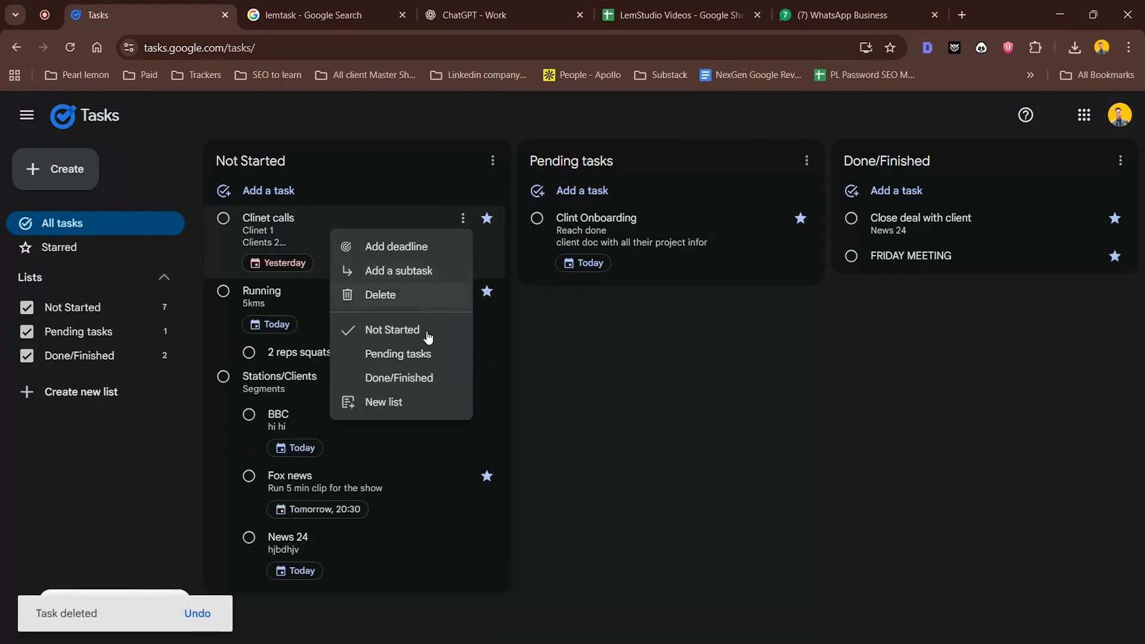
{"action": "left_click", "coordinate": [418, 299]}
{"action": "left_click", "coordinate": [463, 219]}
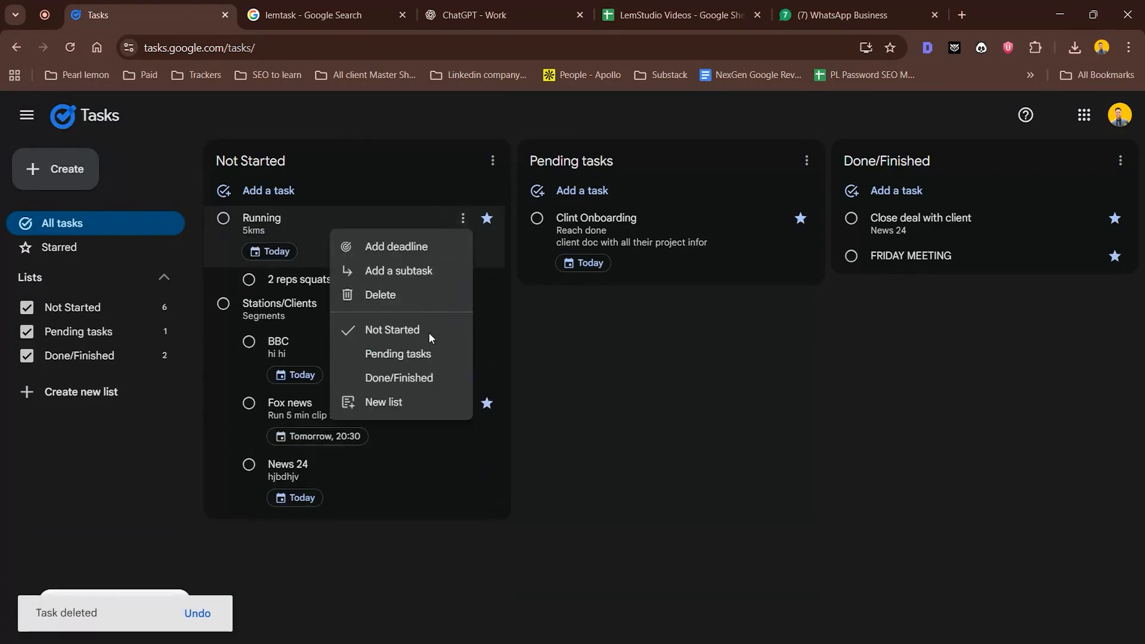
{"action": "left_click", "coordinate": [436, 298]}
{"action": "left_click", "coordinate": [462, 218]}
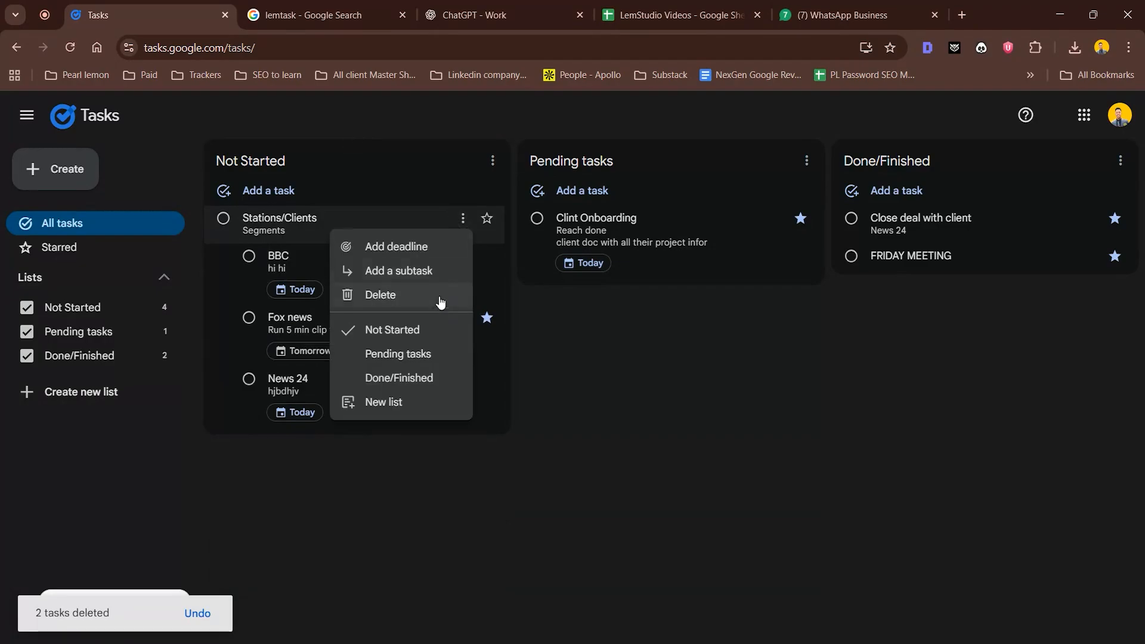
{"action": "left_click", "coordinate": [445, 295]}
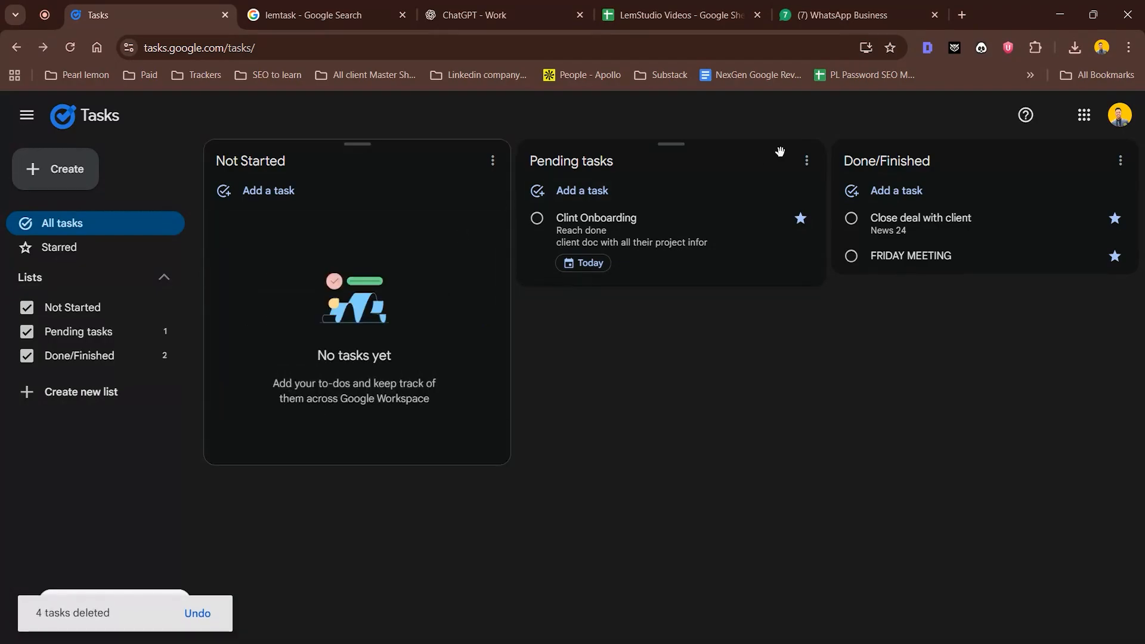
- Delete the Pending tasks and Done/Finished lists together with the tasks they contain
{"action": "left_click", "coordinate": [805, 162]}
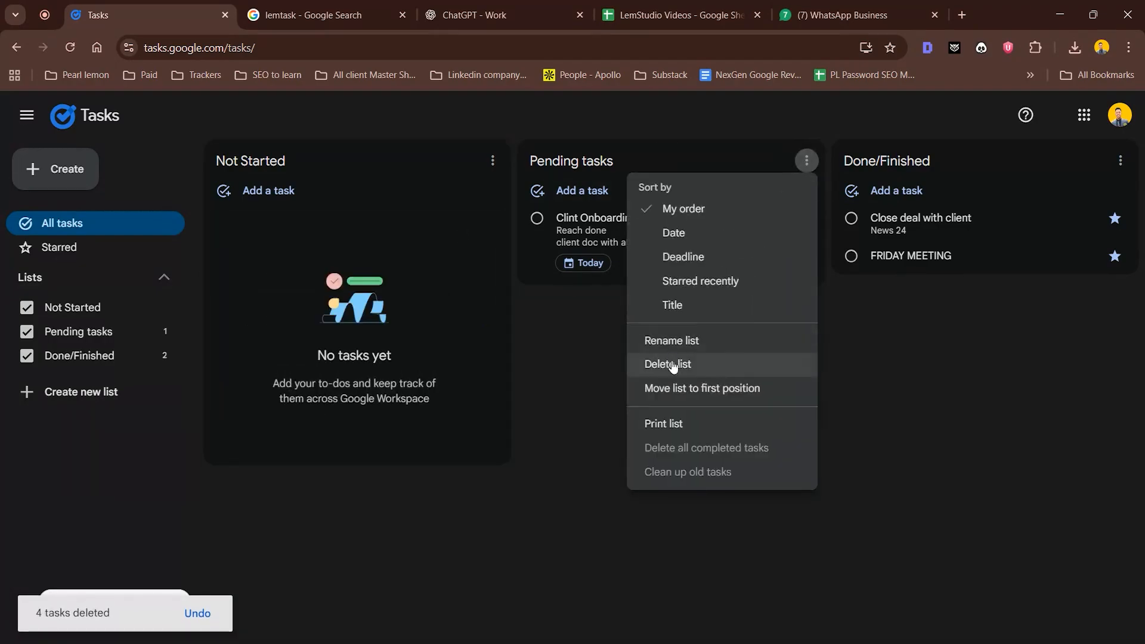
{"action": "left_click", "coordinate": [673, 365]}
{"action": "left_click", "coordinate": [658, 406]}
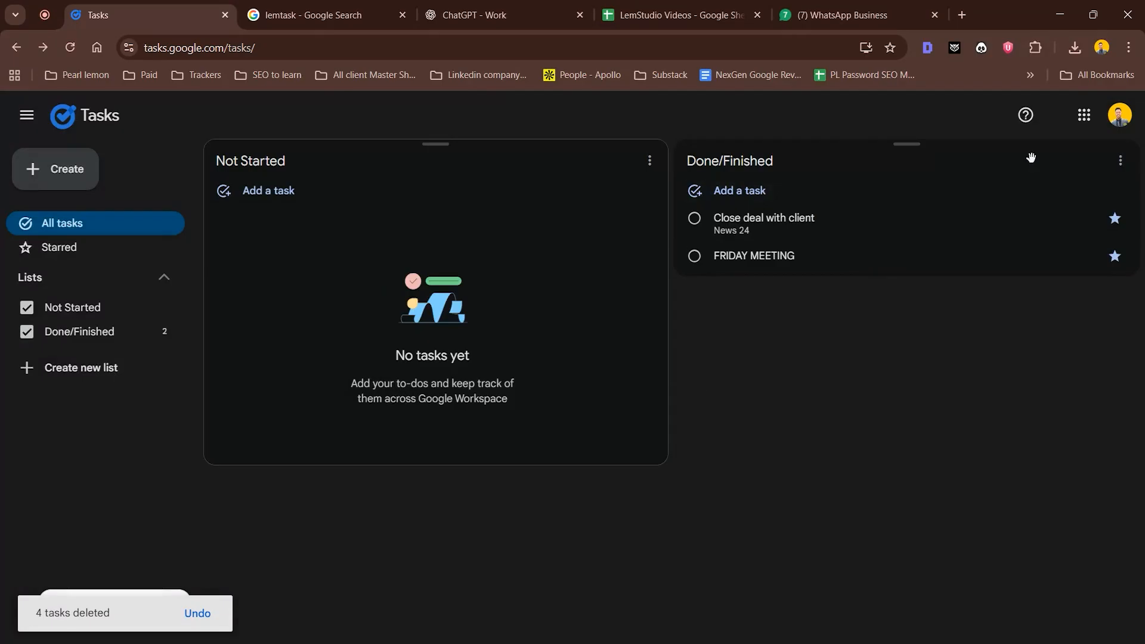
{"action": "left_click", "coordinate": [1119, 162]}
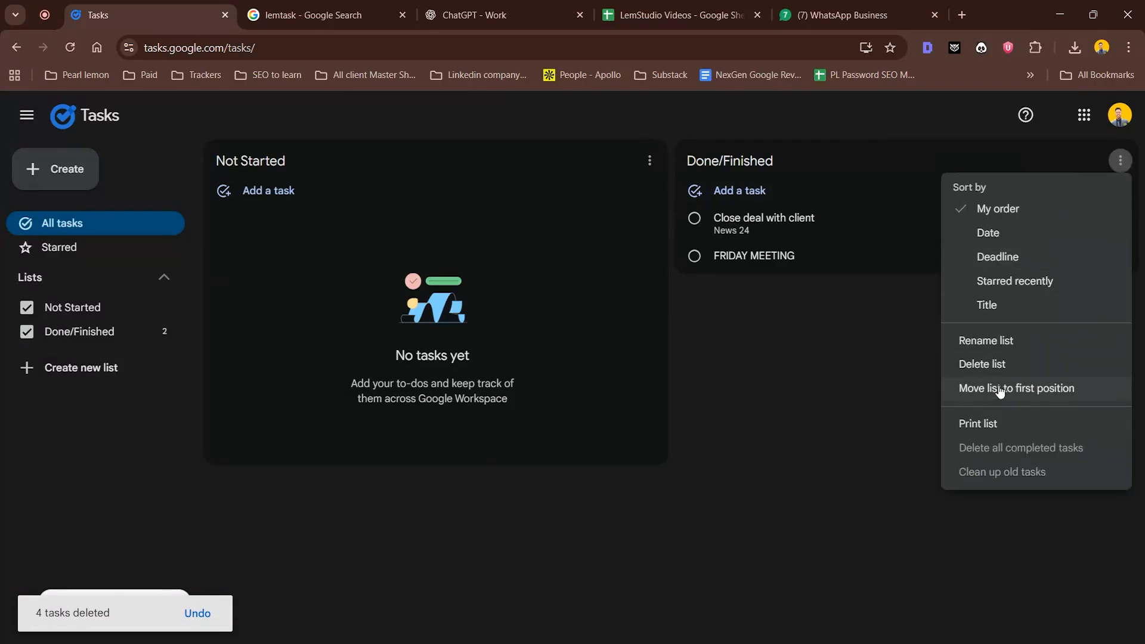
{"action": "left_click", "coordinate": [886, 410]}
{"action": "left_click", "coordinate": [1120, 160]}
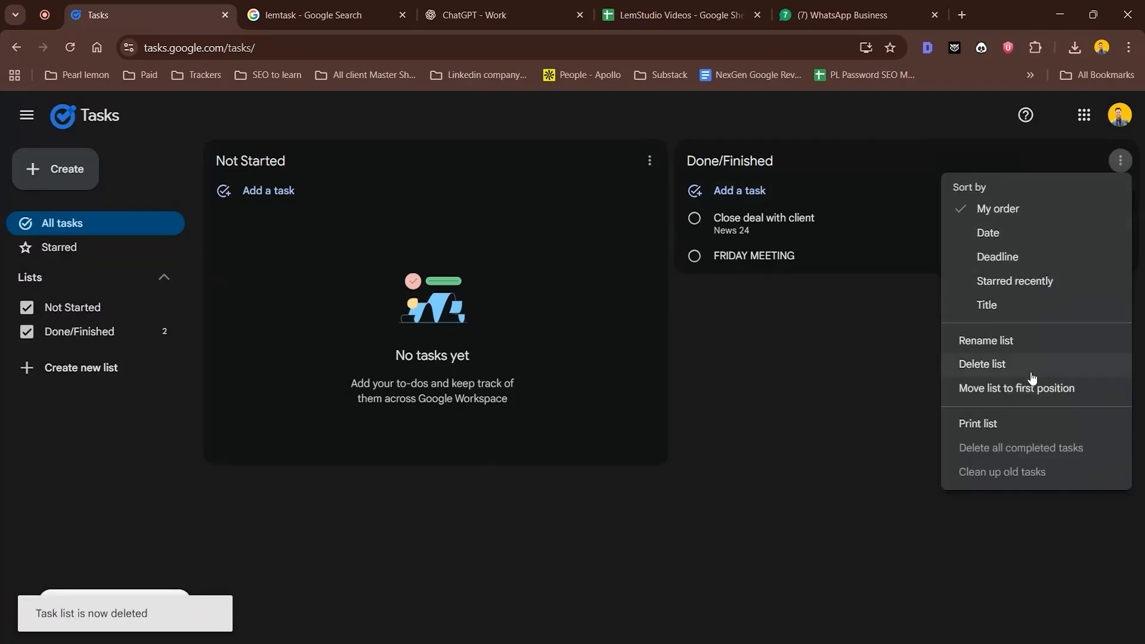
{"action": "left_click", "coordinate": [655, 405]}
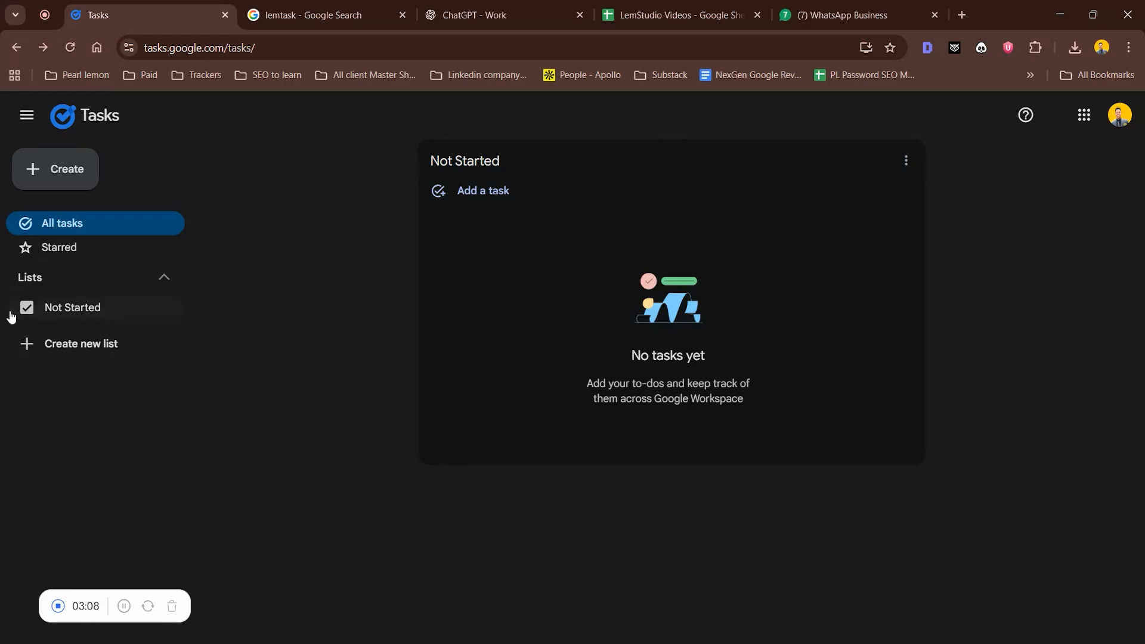
- Create a new task list named Pending
{"action": "left_click", "coordinate": [45, 350]}
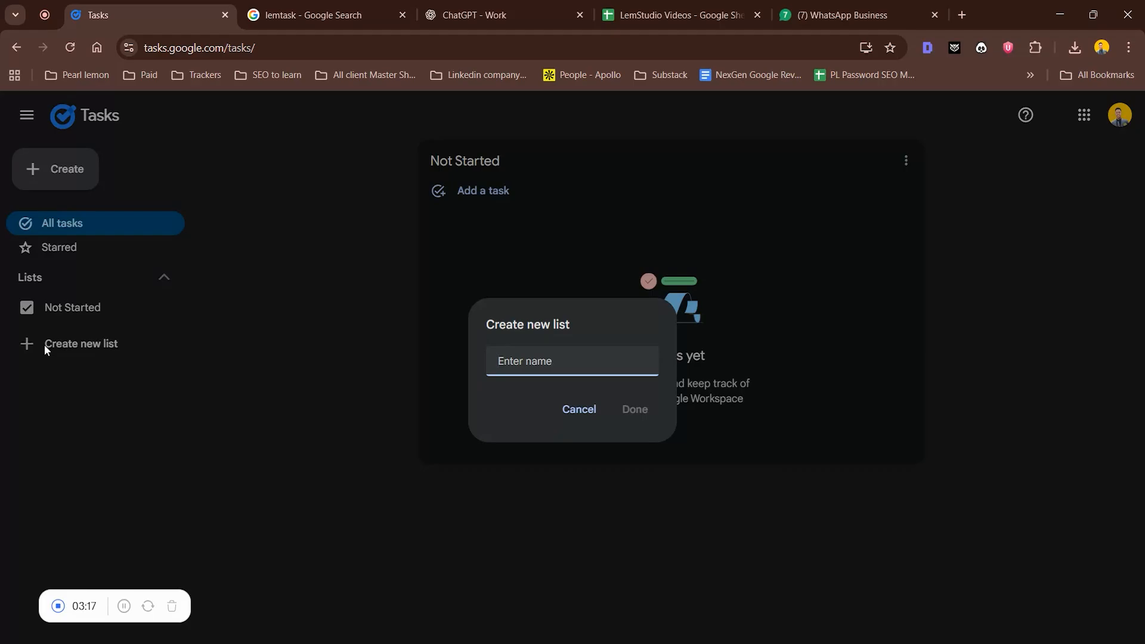
{"action": "type", "text": "Pending"}
{"action": "left_click", "coordinate": [636, 410]}
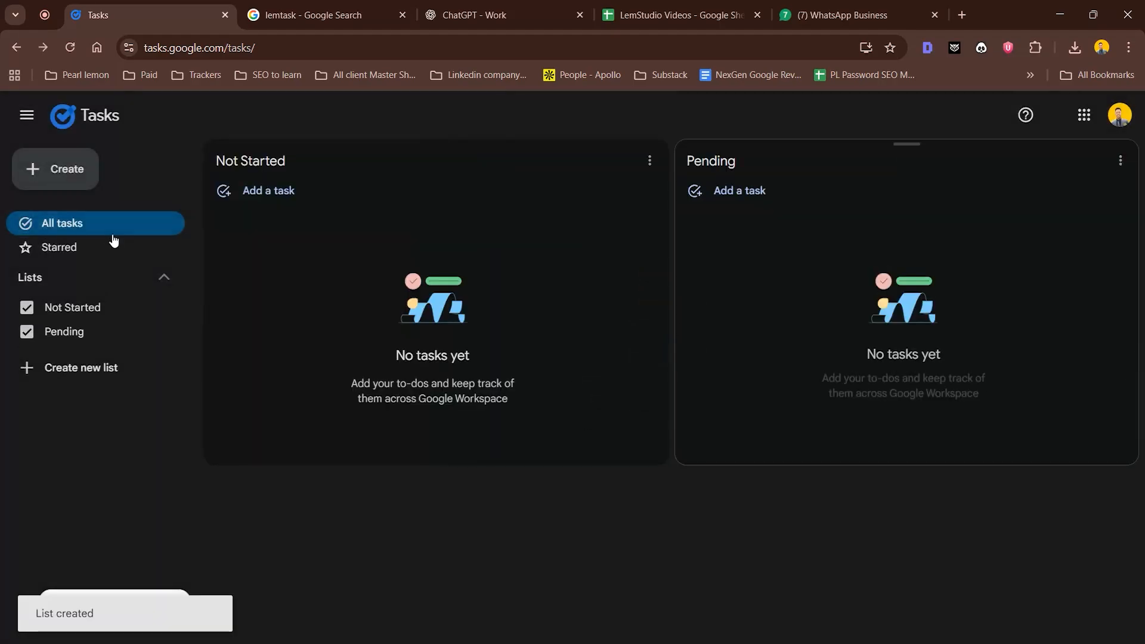
- Create a new task list named Done
{"action": "left_click", "coordinate": [81, 370]}
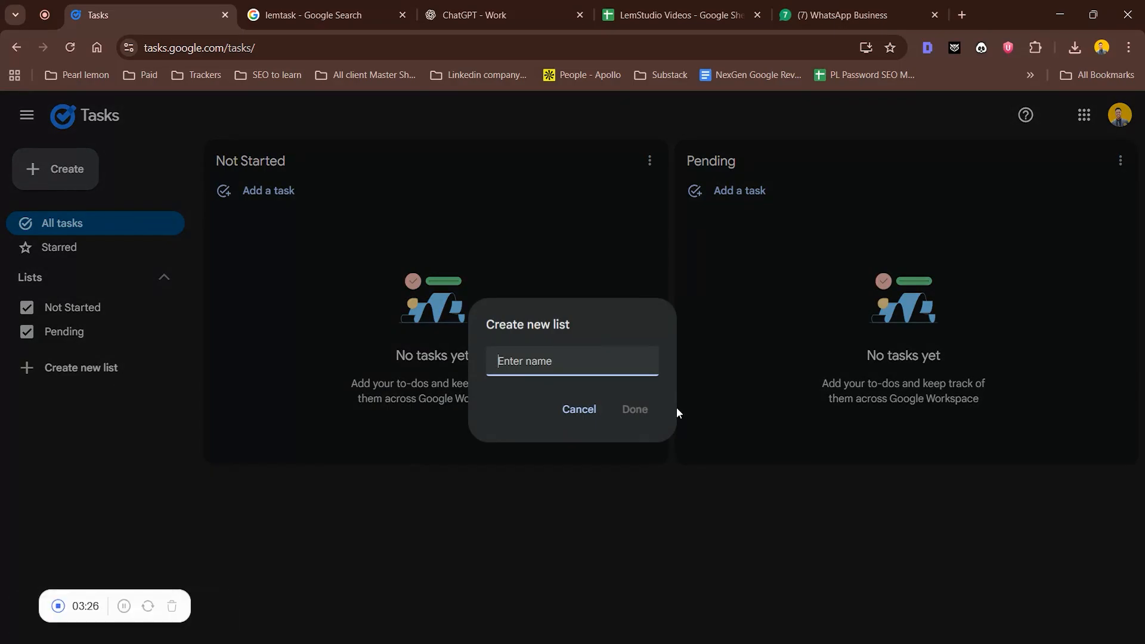
{"action": "type", "text": "DON"}
{"action": "key", "text": "BackSpace"}
{"action": "key", "text": "BackSpace"}
{"action": "type", "text": "on"}
{"action": "key", "text": "BackSpace"}
{"action": "type", "text": "ne"}
{"action": "left_click", "coordinate": [638, 411]}
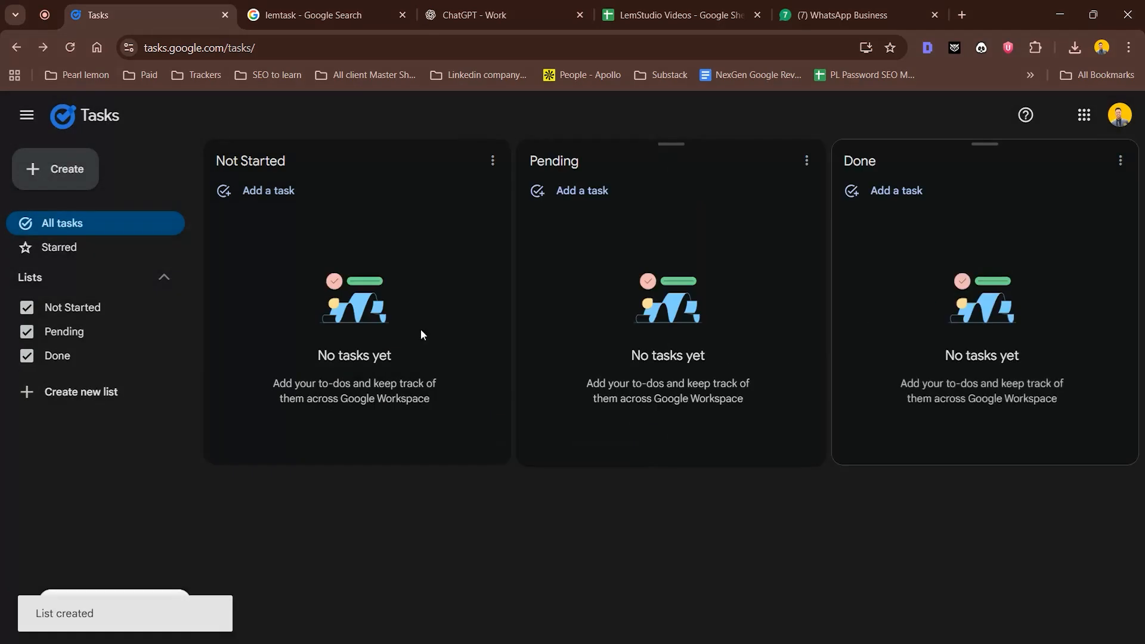
- Add the task "Email Fox news" to the Not Started list with the details "News segment( Video edit complete)"
{"action": "left_click", "coordinate": [283, 192]}
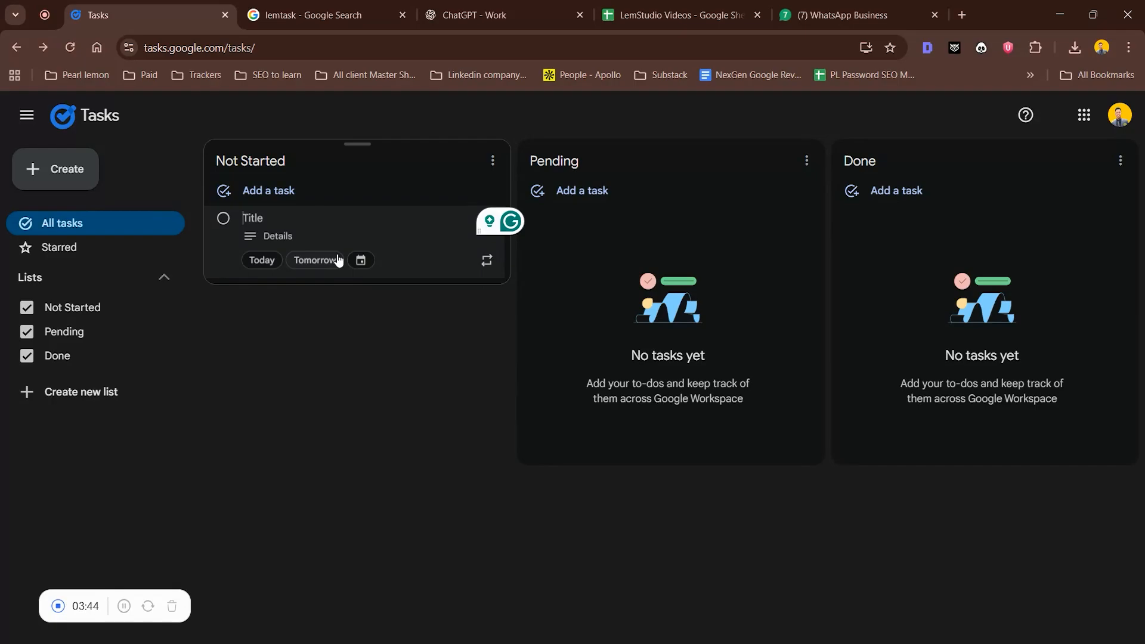
{"action": "type", "text": "Email Fox"}
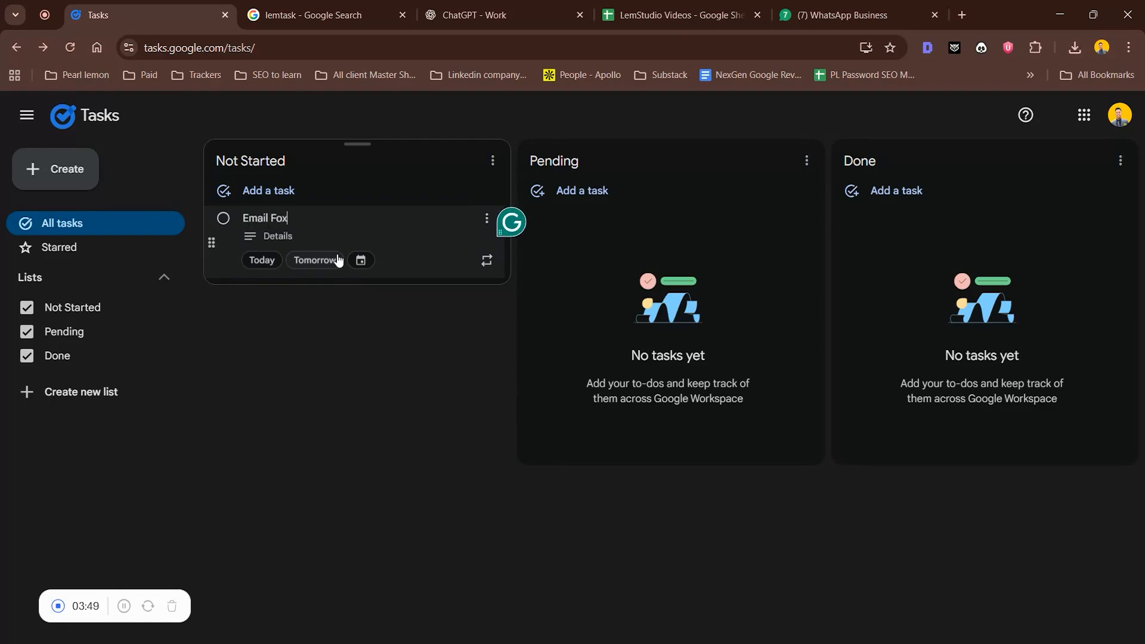
{"action": "type", "text": " news"}
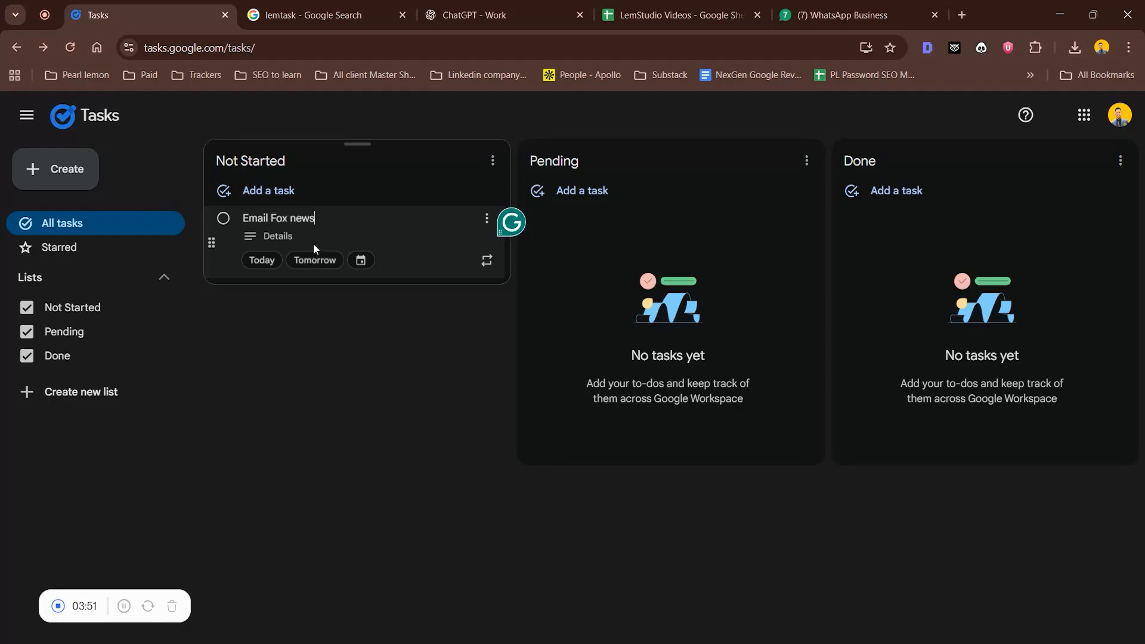
{"action": "left_click", "coordinate": [313, 235]}
{"action": "type", "text": "N"}
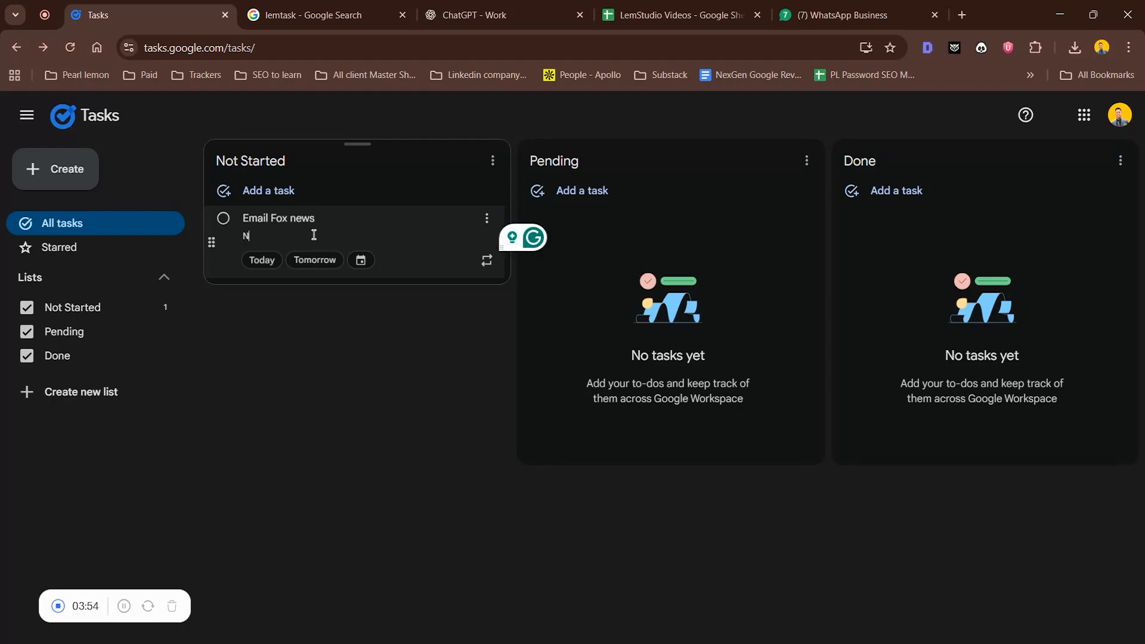
{"action": "type", "text": "ews segment("}
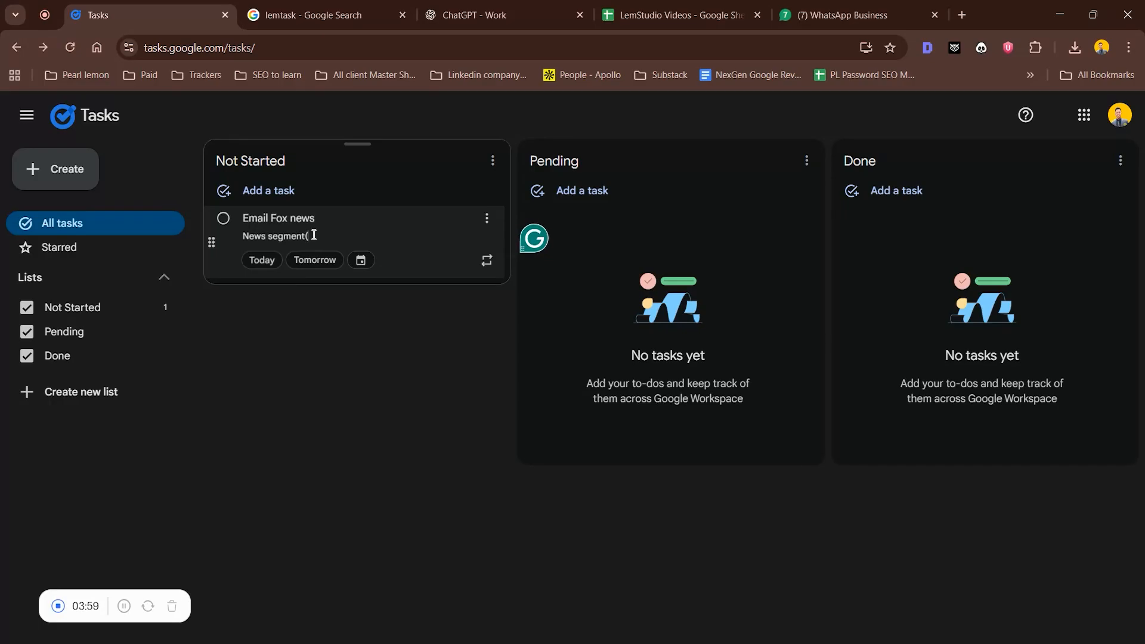
{"action": "type", "text": "video"}
{"action": "type", "text": "edit complete)"}
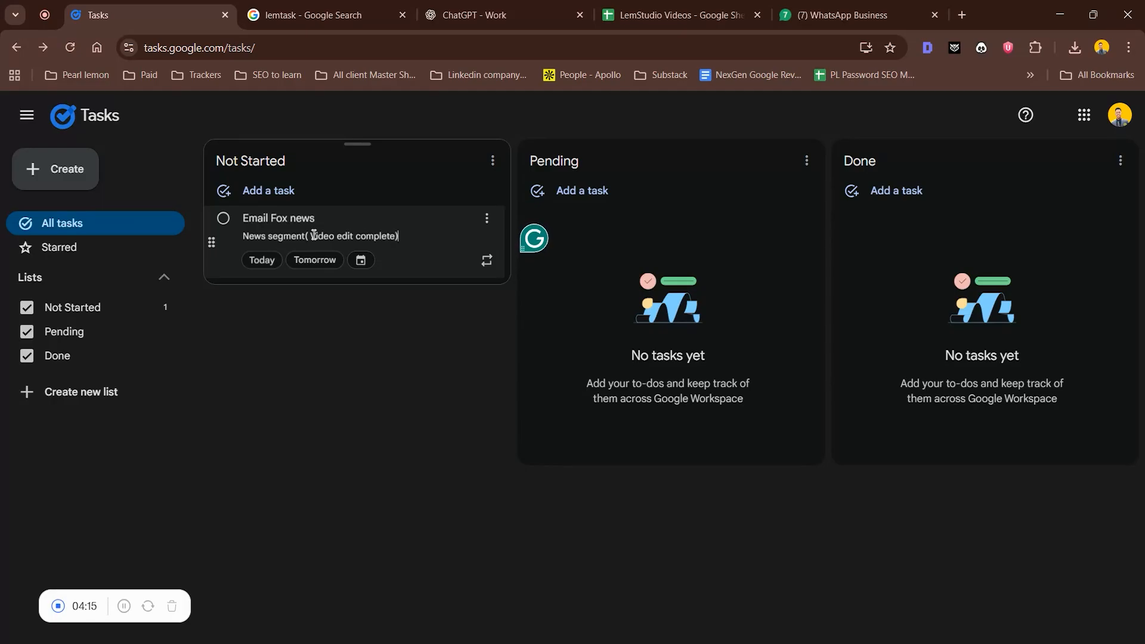
{"action": "left_click", "coordinate": [347, 422]}
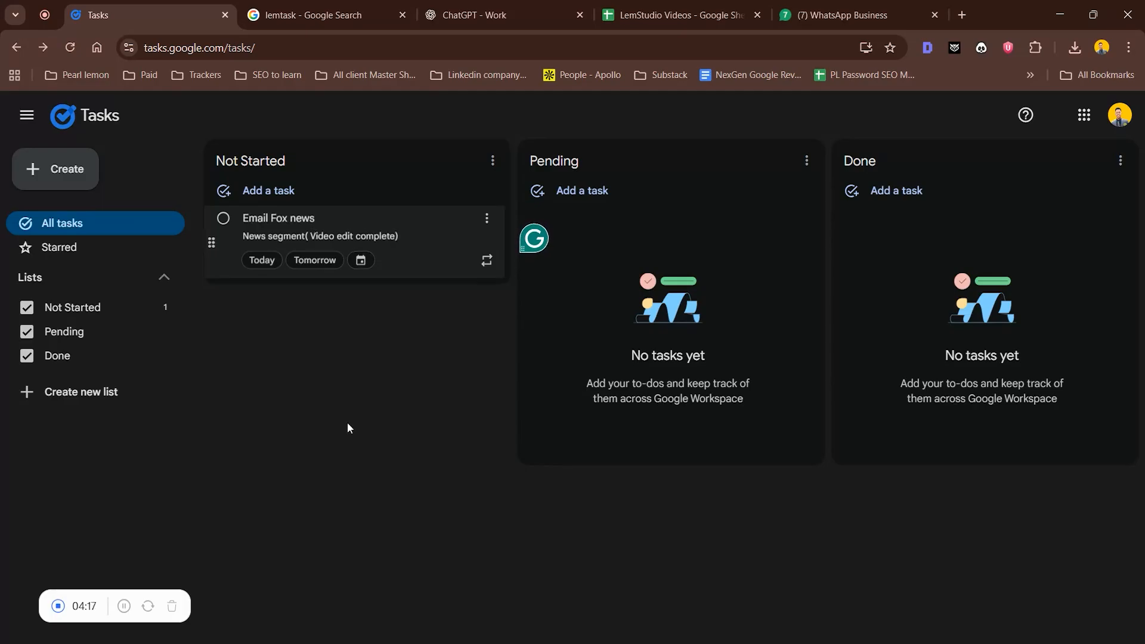
- Add a subtask under Email Fox news titled "Send to" followed by the recipient's first name
{"action": "left_click", "coordinate": [327, 225]}
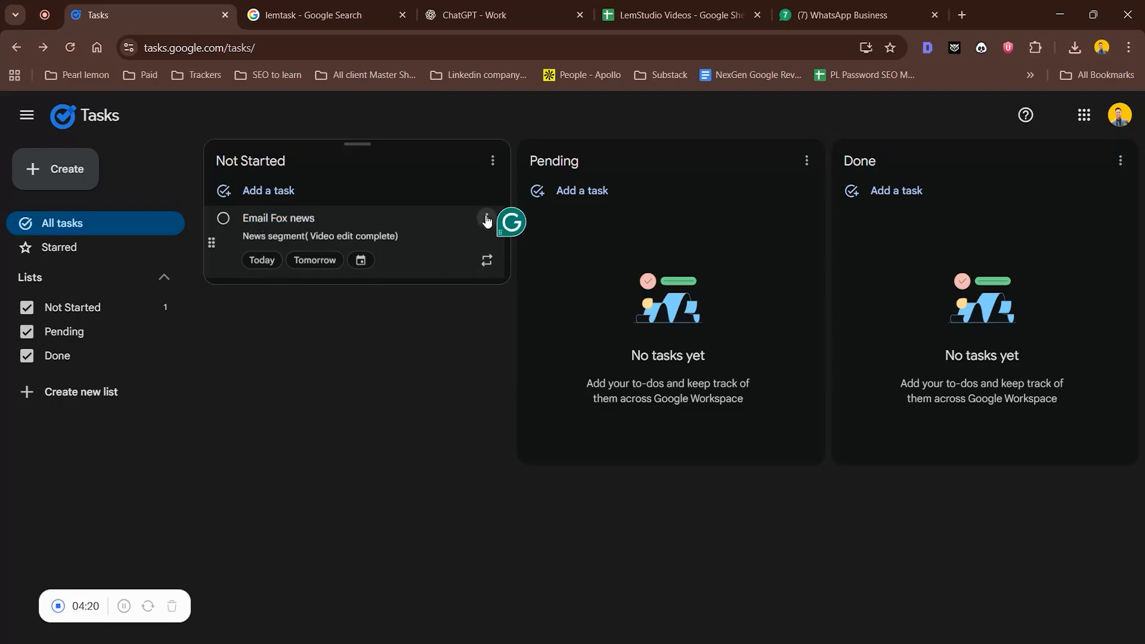
{"action": "left_click", "coordinate": [487, 218]}
{"action": "left_click", "coordinate": [432, 300]}
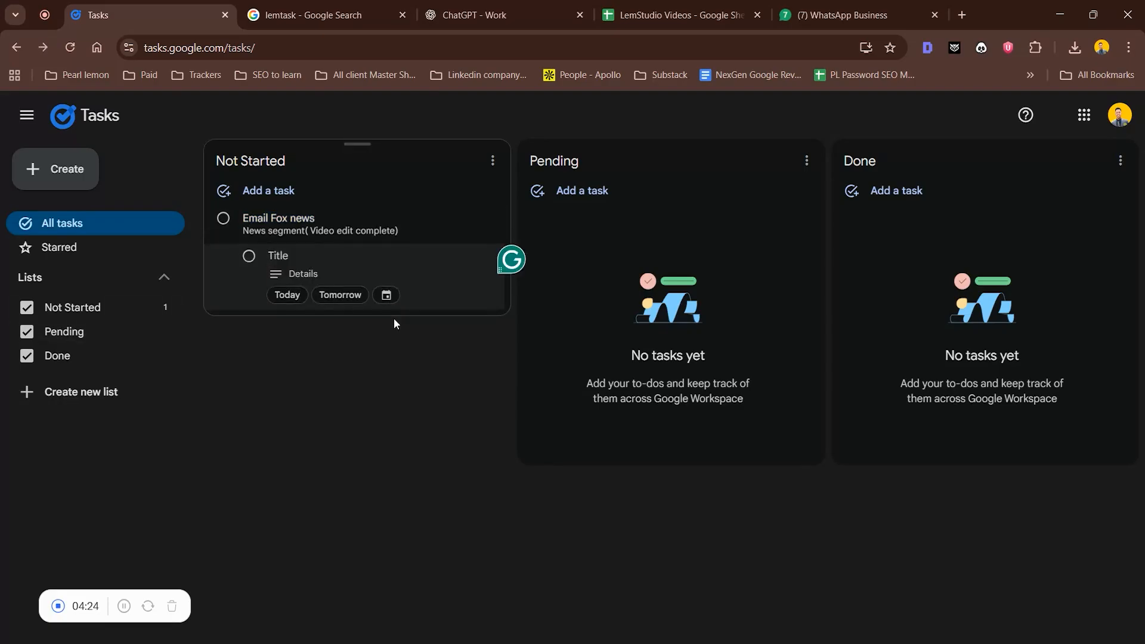
{"action": "type", "text": "S"}
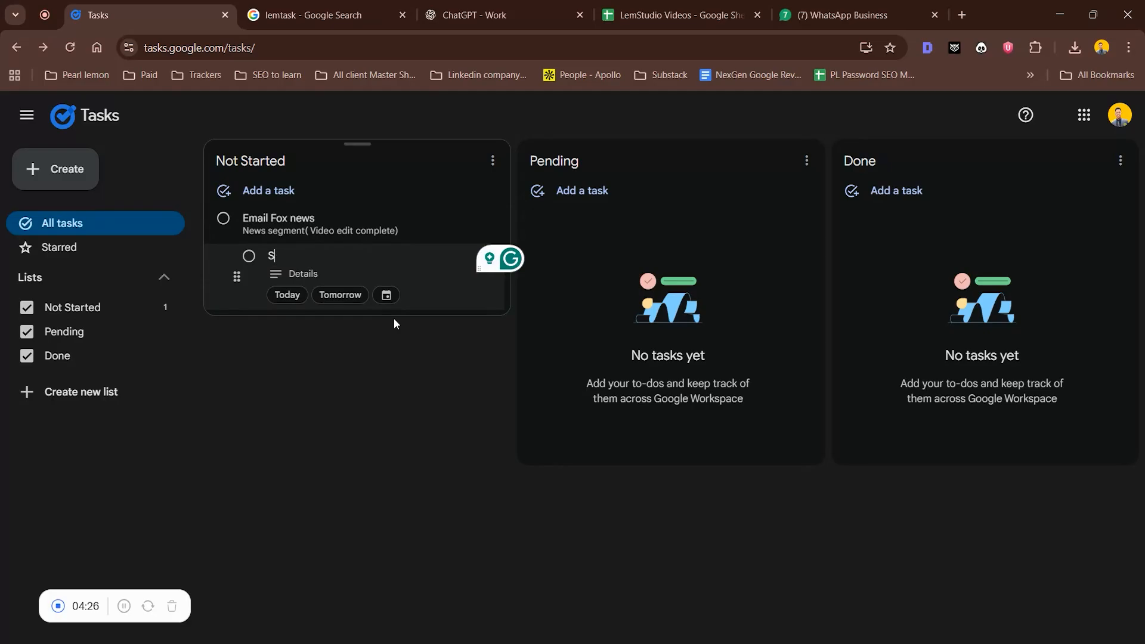
{"action": "type", "text": "end to Jenna"}
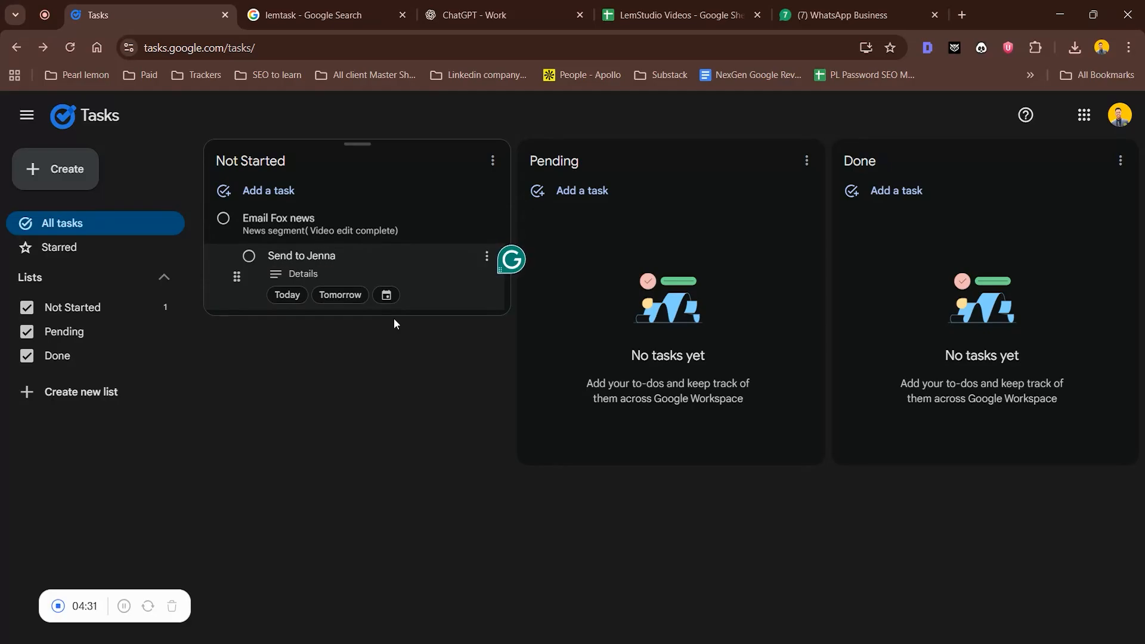
- Enter "FOR REVIEWING BEFORE IT GOES LIVE" as the details of the Email Fox news subtask
{"action": "left_click", "coordinate": [347, 277]}
{"action": "type", "text": "FO"}
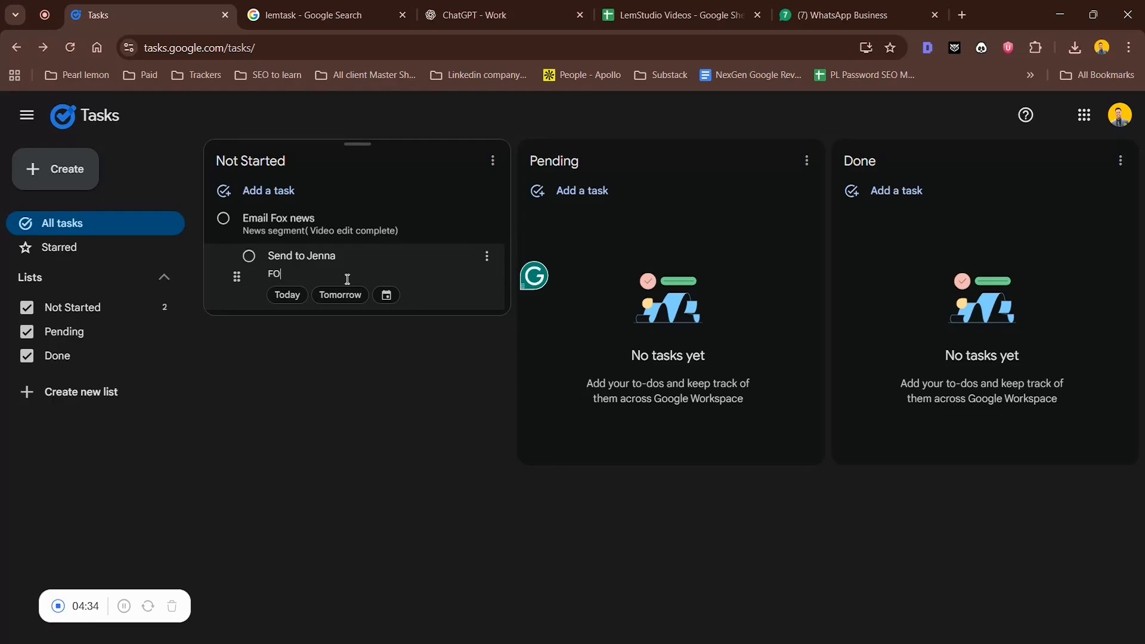
{"action": "type", "text": "R REVIEWW"}
{"action": "key", "text": "BackSpace"}
{"action": "key", "text": "BackSpace"}
{"action": "key", "text": "BackSpace"}
{"action": "type", "text": "EWING"}
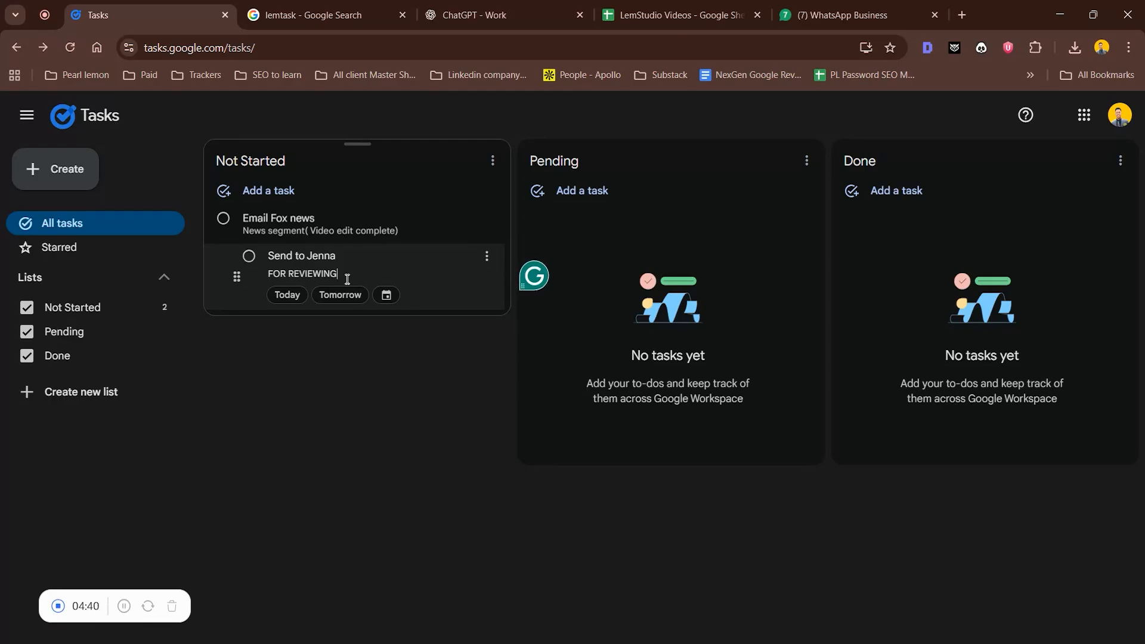
{"action": "type", "text": " BEFORE IT GOES LIVE"}
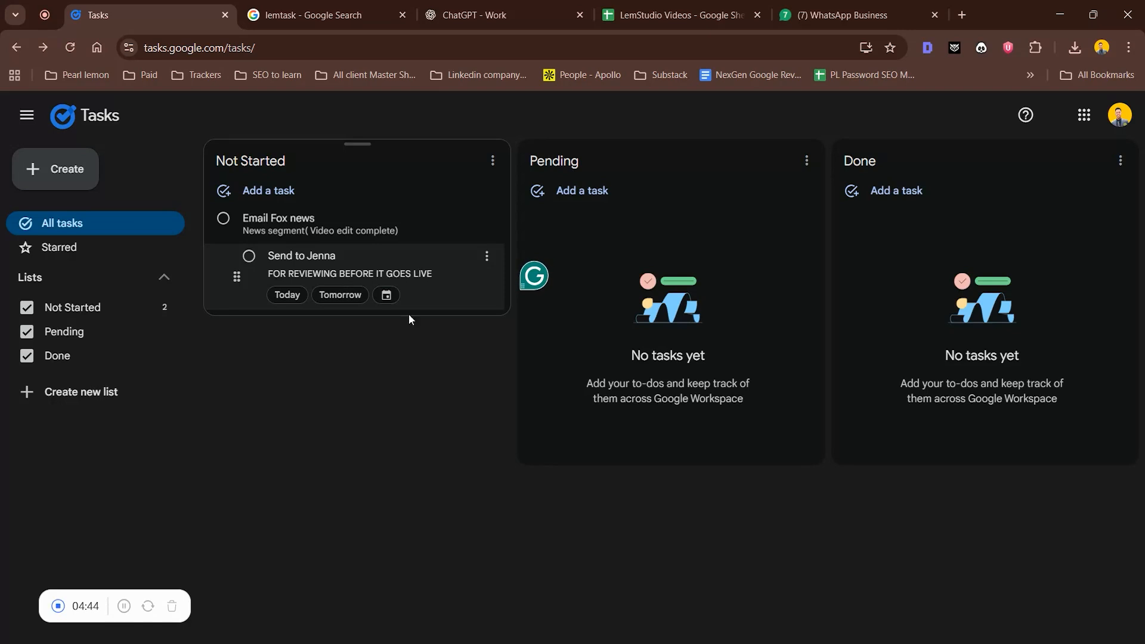
{"action": "left_click", "coordinate": [316, 411]}
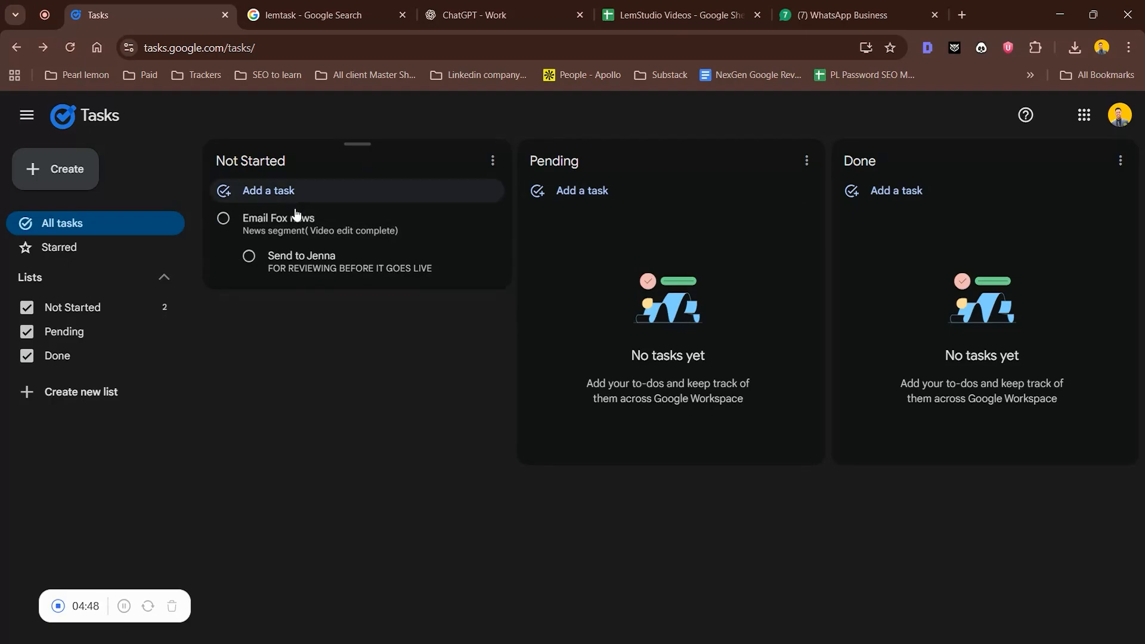
- Add a deadline of 21 January 2026 to the Email Fox news task
{"action": "left_click", "coordinate": [463, 256]}
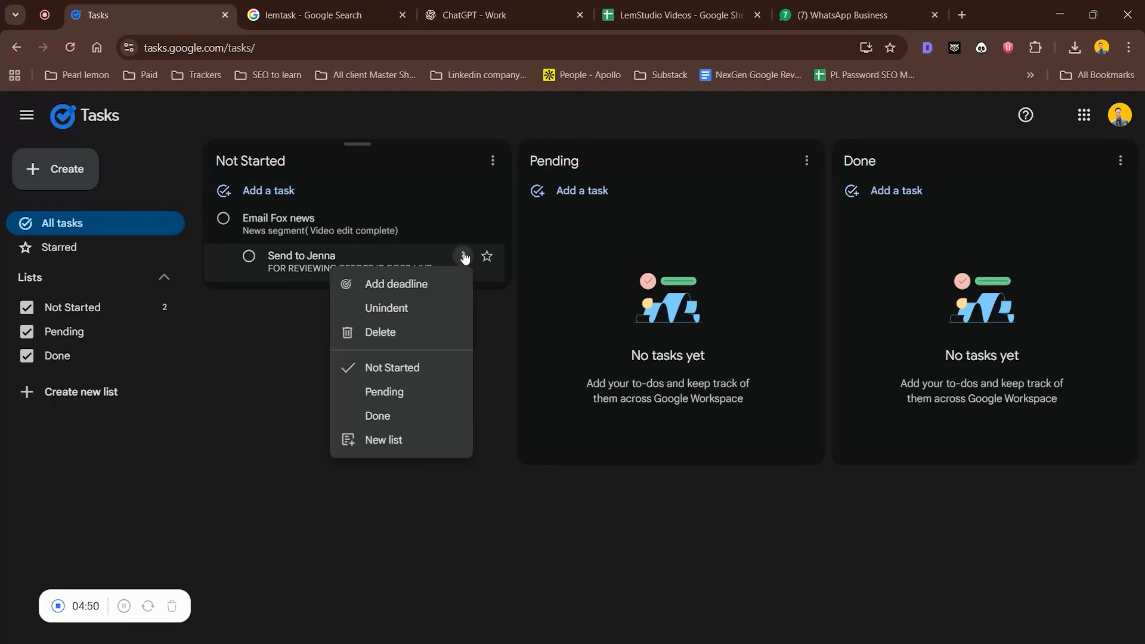
{"action": "left_click", "coordinate": [305, 359]}
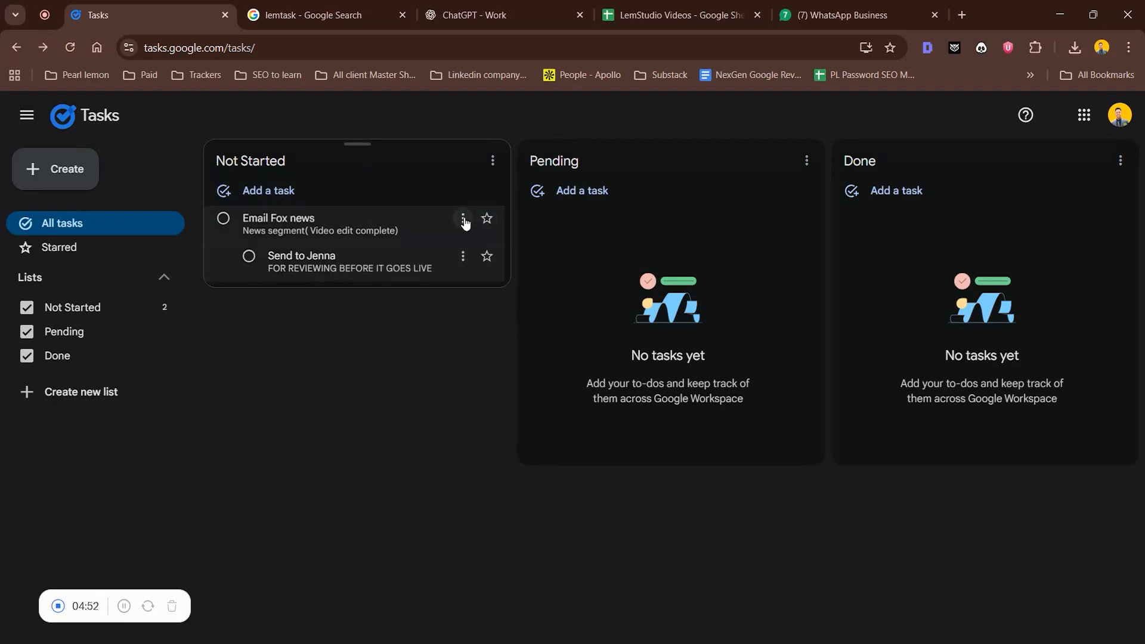
{"action": "left_click", "coordinate": [462, 218]}
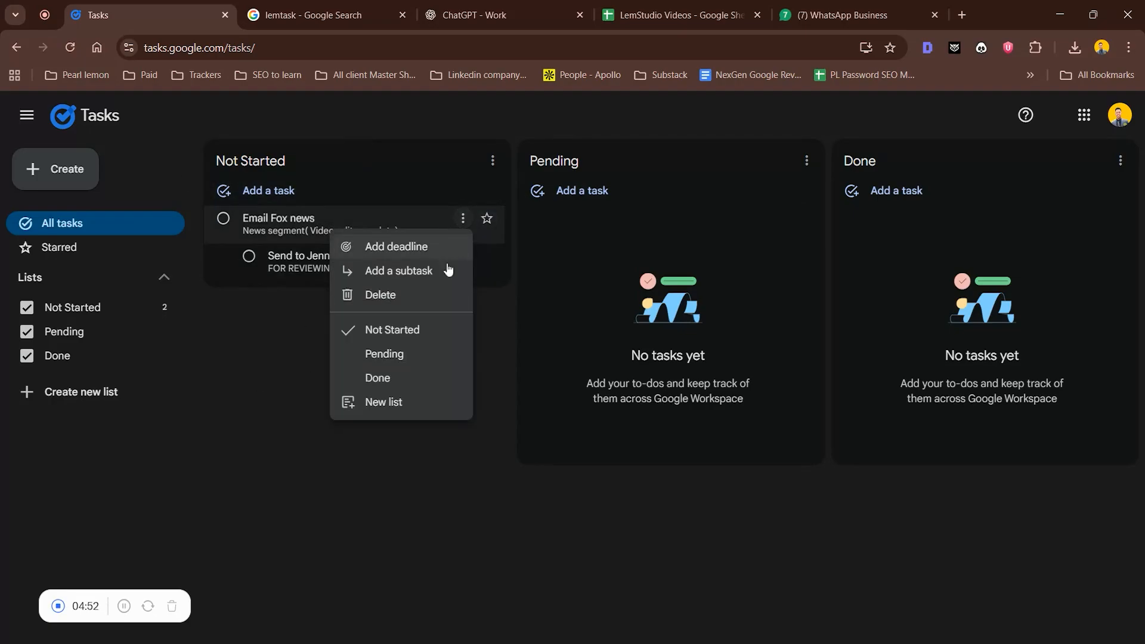
{"action": "left_click", "coordinate": [369, 246]}
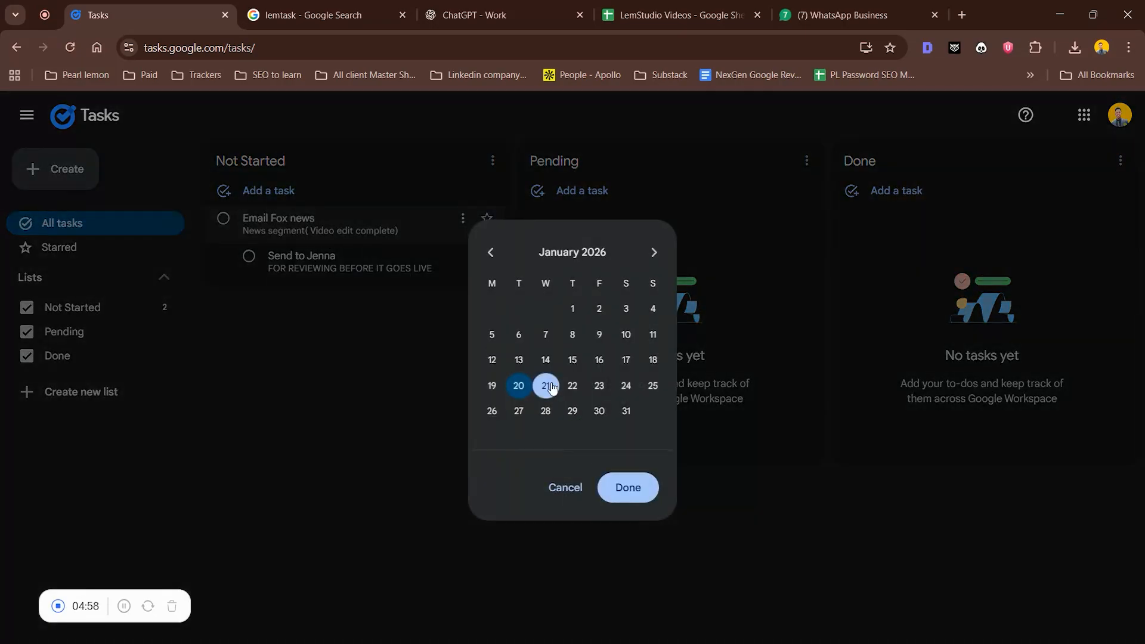
{"action": "left_click", "coordinate": [627, 488]}
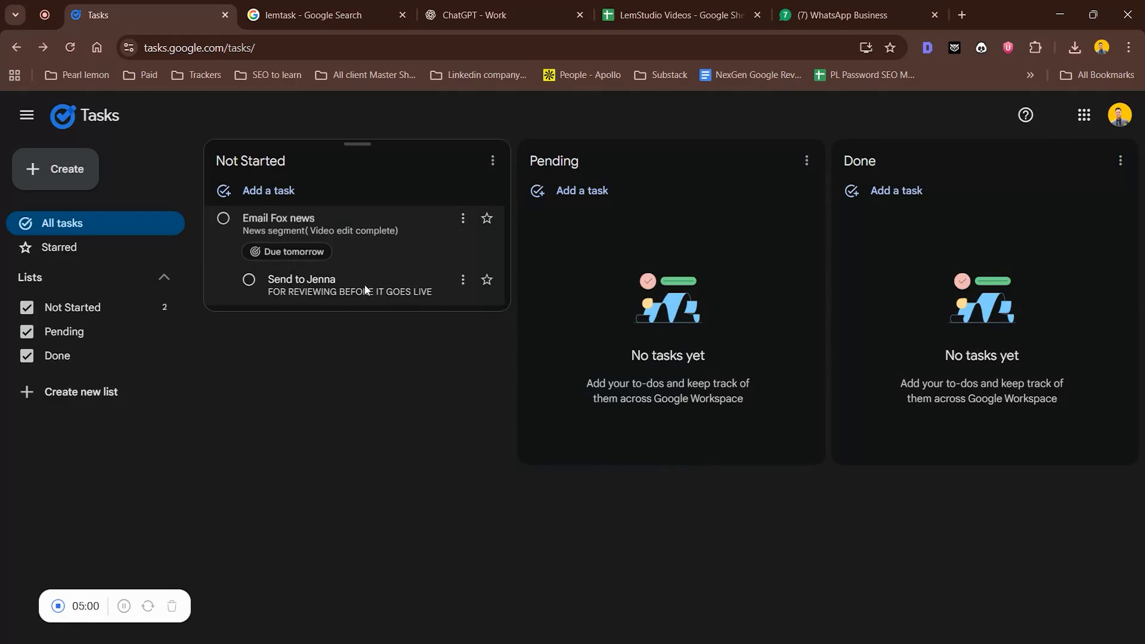
- Reopen the Email Fox news deadline, try 22 January 2026 and go back to 21 January
{"action": "left_click", "coordinate": [317, 253]}
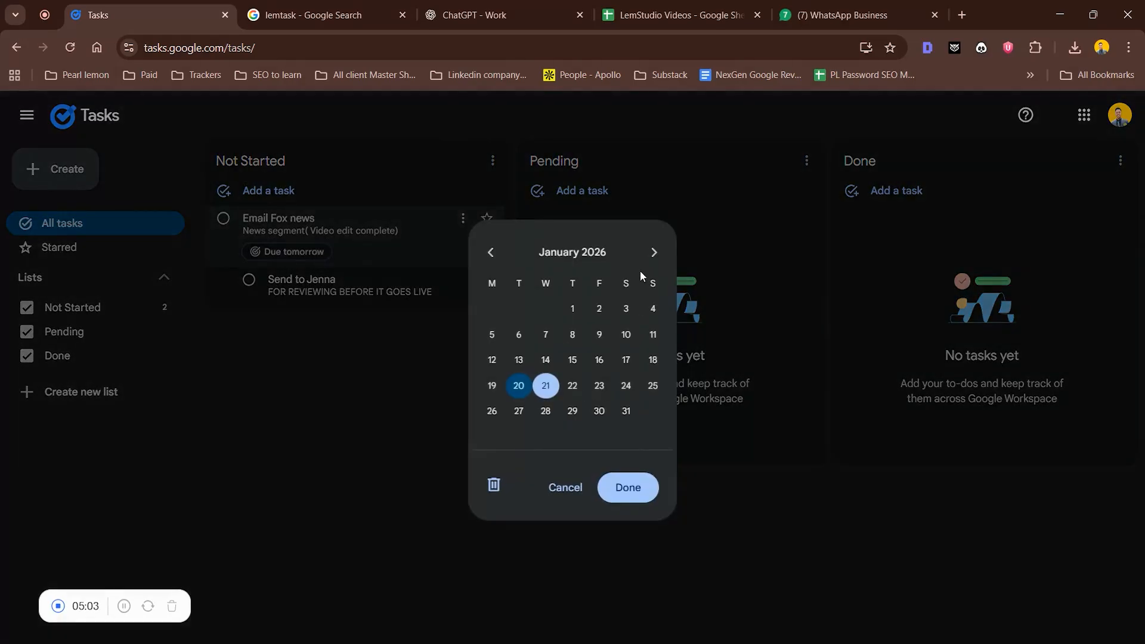
{"action": "left_click", "coordinate": [573, 385]}
{"action": "left_click", "coordinate": [545, 385]}
{"action": "left_click", "coordinate": [620, 493]}
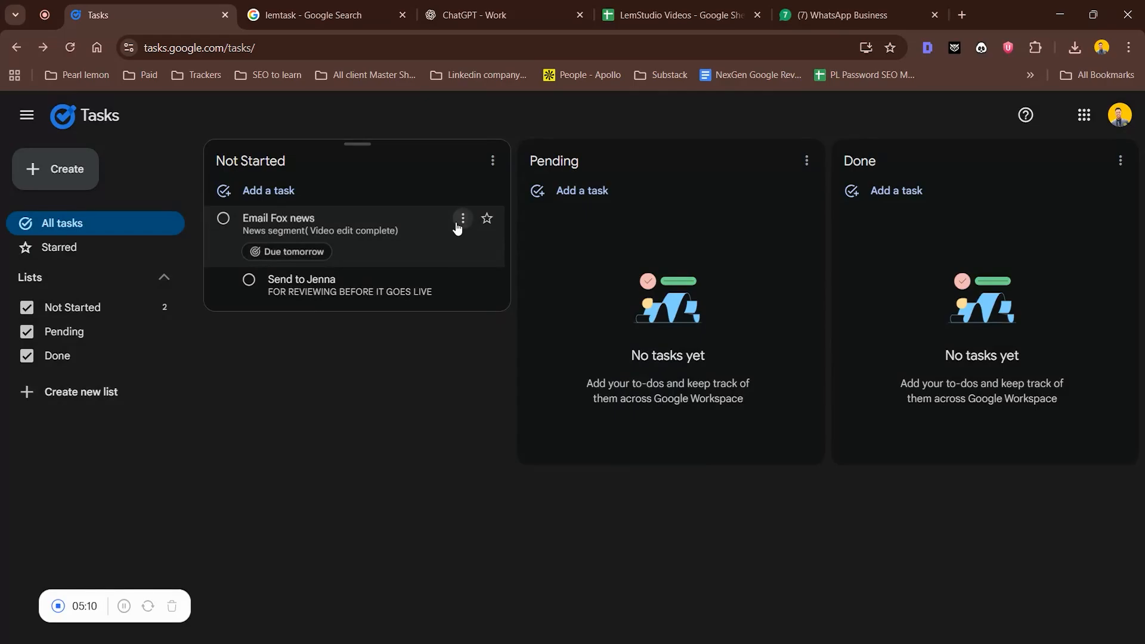
{"action": "left_click", "coordinate": [459, 225]}
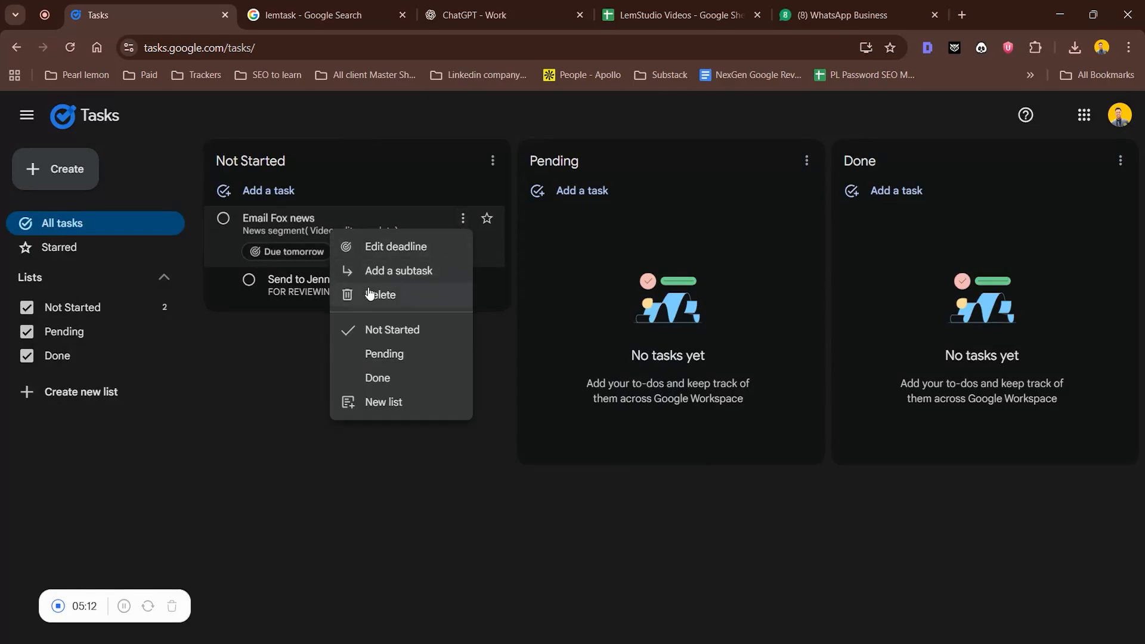
{"action": "left_click", "coordinate": [296, 327]}
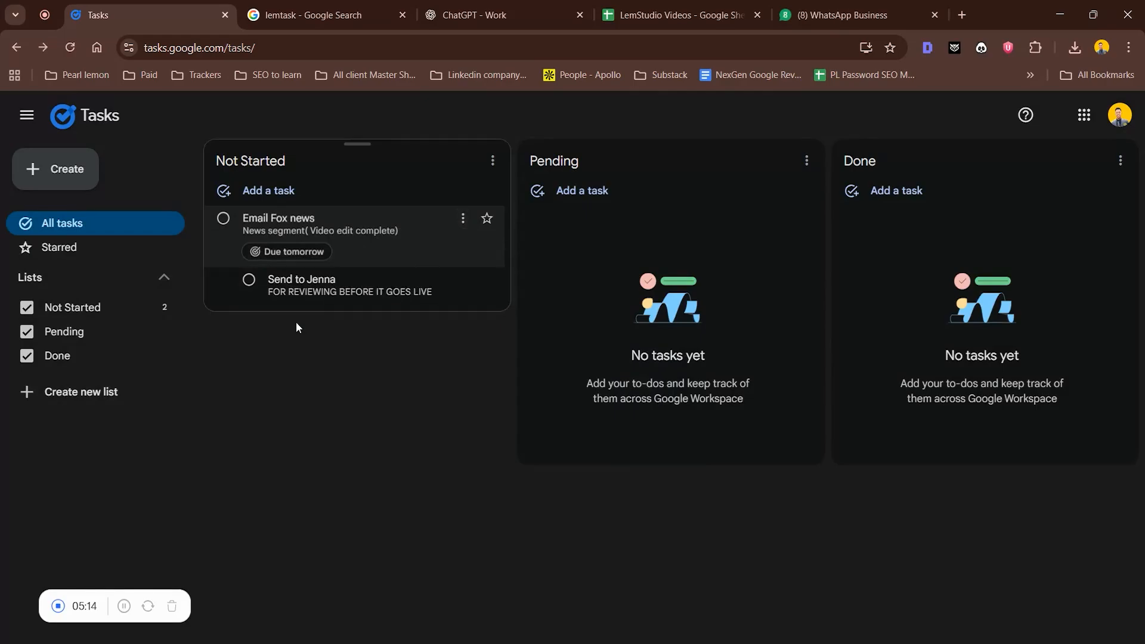
- Schedule the subtask under Email Fox news for tomorrow, 21 January 2026, at 10:00
{"action": "left_click", "coordinate": [313, 280]}
{"action": "left_click", "coordinate": [341, 327]}
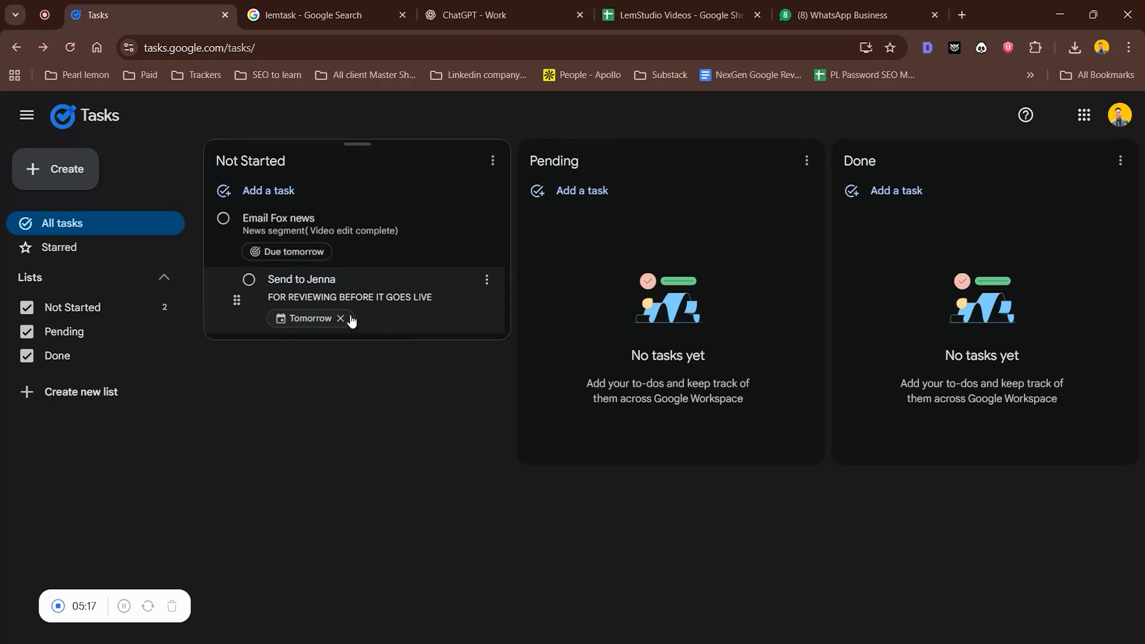
{"action": "left_click", "coordinate": [329, 321]}
{"action": "left_click", "coordinate": [361, 369]}
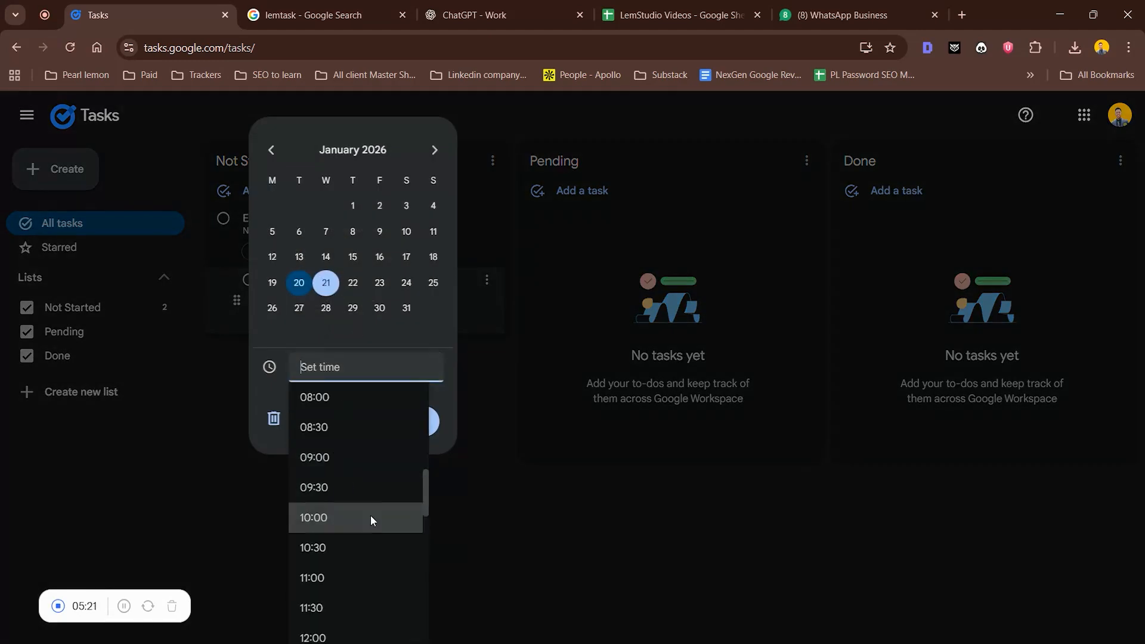
{"action": "left_click", "coordinate": [353, 522]}
{"action": "left_click", "coordinate": [408, 426]}
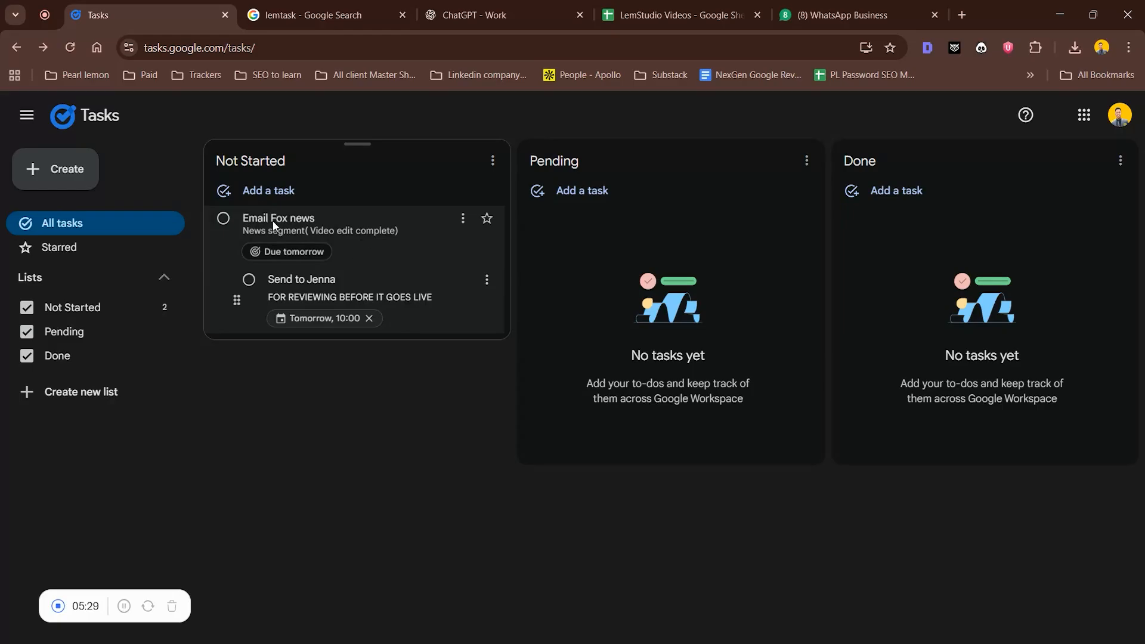
- Move the Email Fox news task with its subtask from Not Started to Pending and on to the Done list
{"action": "left_click_drag", "start_coordinate": [273, 220], "coordinate": [577, 240]}
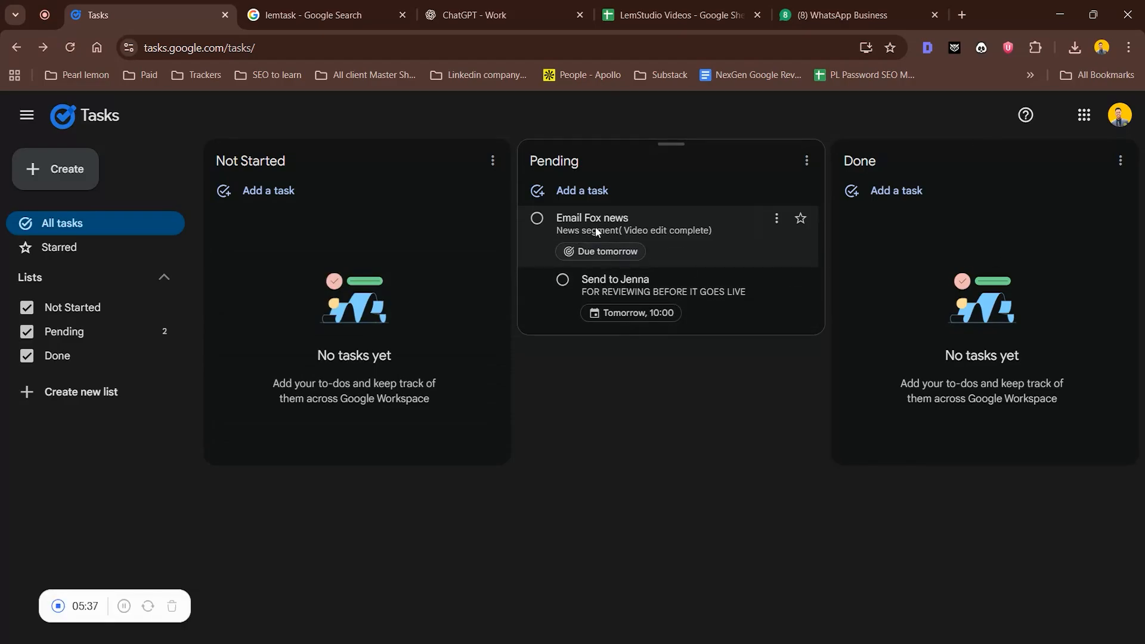
{"action": "left_click_drag", "start_coordinate": [595, 225], "coordinate": [879, 229]}
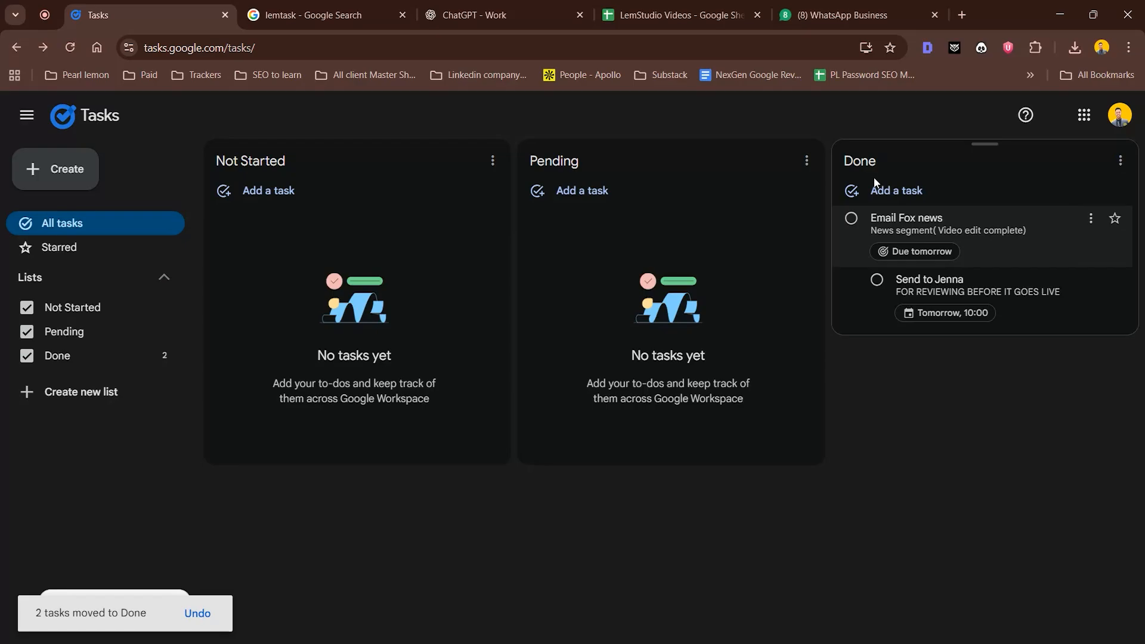
- Mark Email Fox news as complete in the Done list and restore it and its subtask from the completed tasks
{"action": "left_click", "coordinate": [855, 231]}
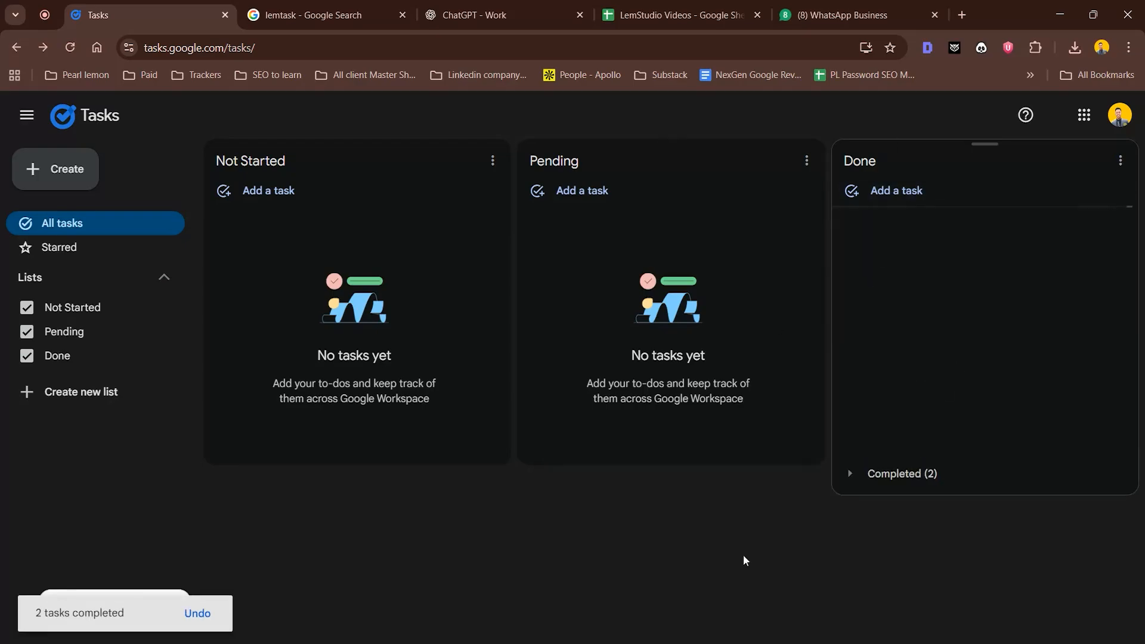
{"action": "left_click", "coordinate": [962, 479]}
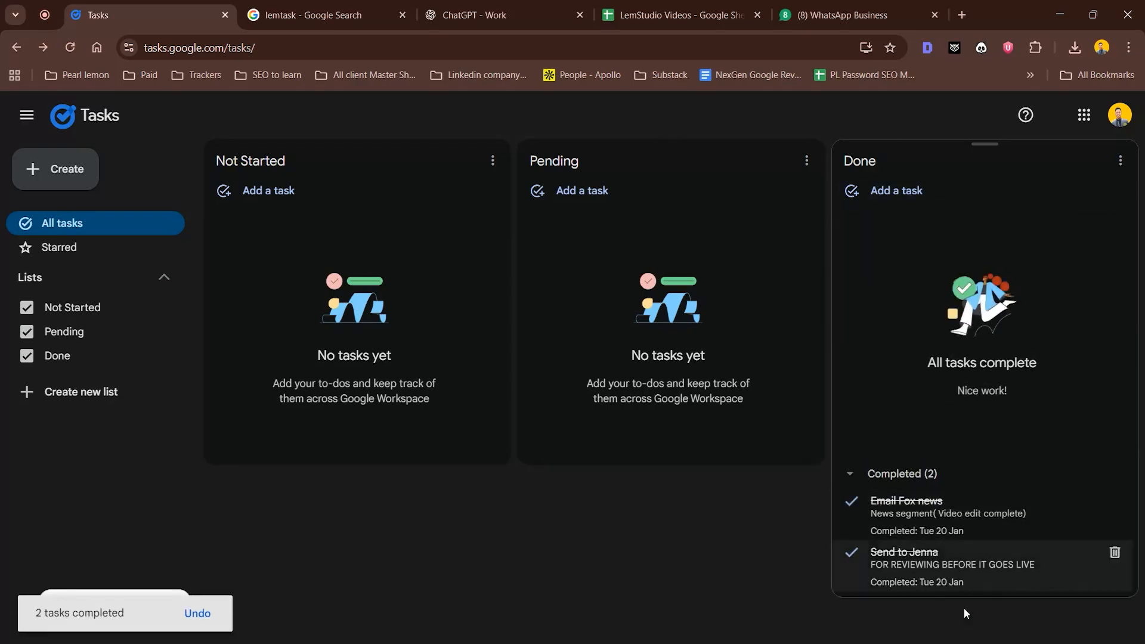
{"action": "left_click", "coordinate": [850, 500]}
{"action": "left_click", "coordinate": [852, 313]}
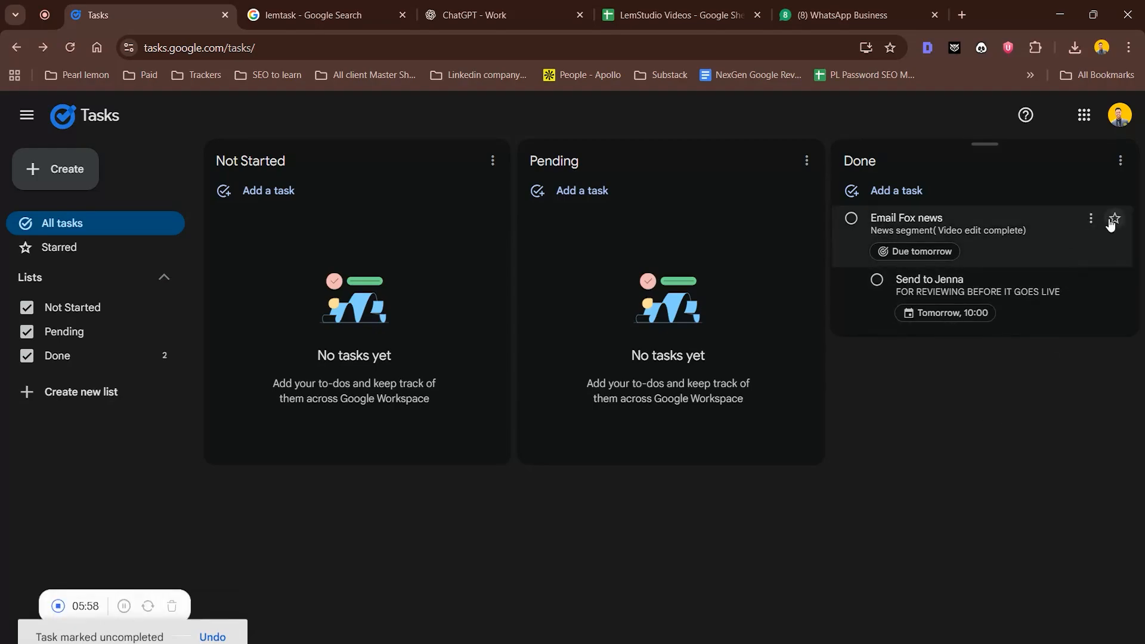
- Star the Email Fox news task and its subtask, checking each in the starred tasks view
{"action": "left_click", "coordinate": [1112, 221]}
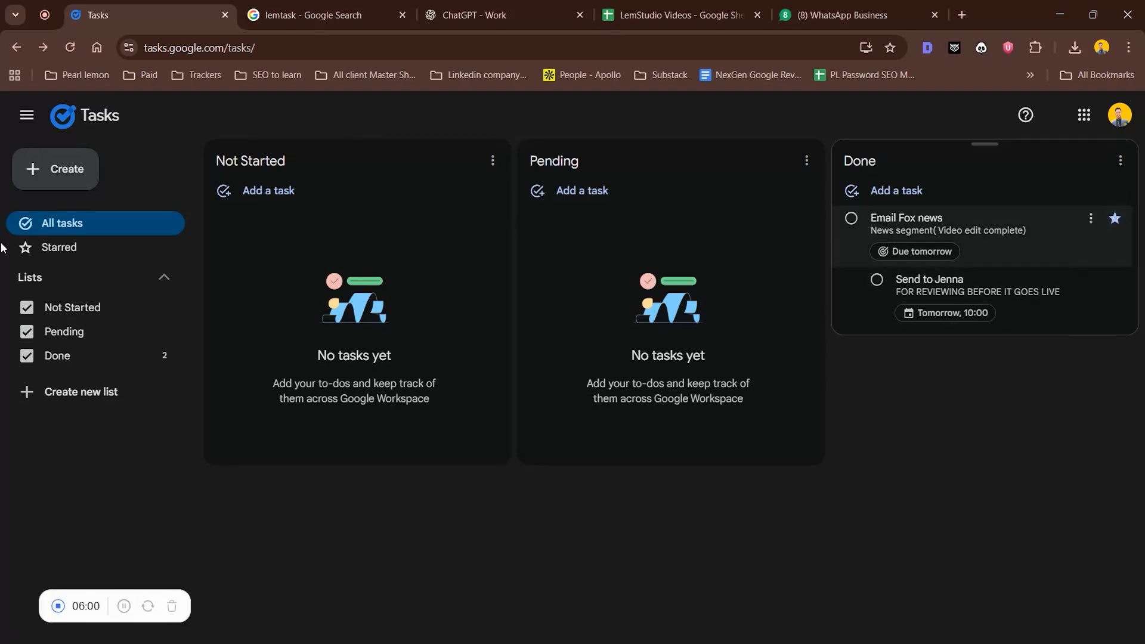
{"action": "left_click", "coordinate": [68, 251]}
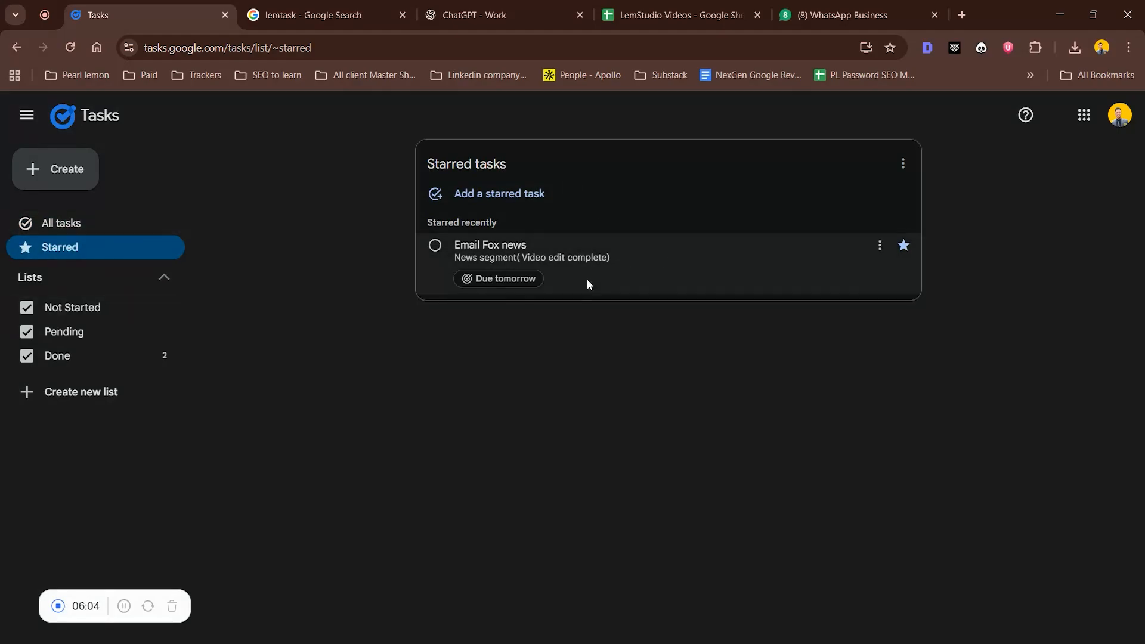
{"action": "left_click", "coordinate": [102, 224]}
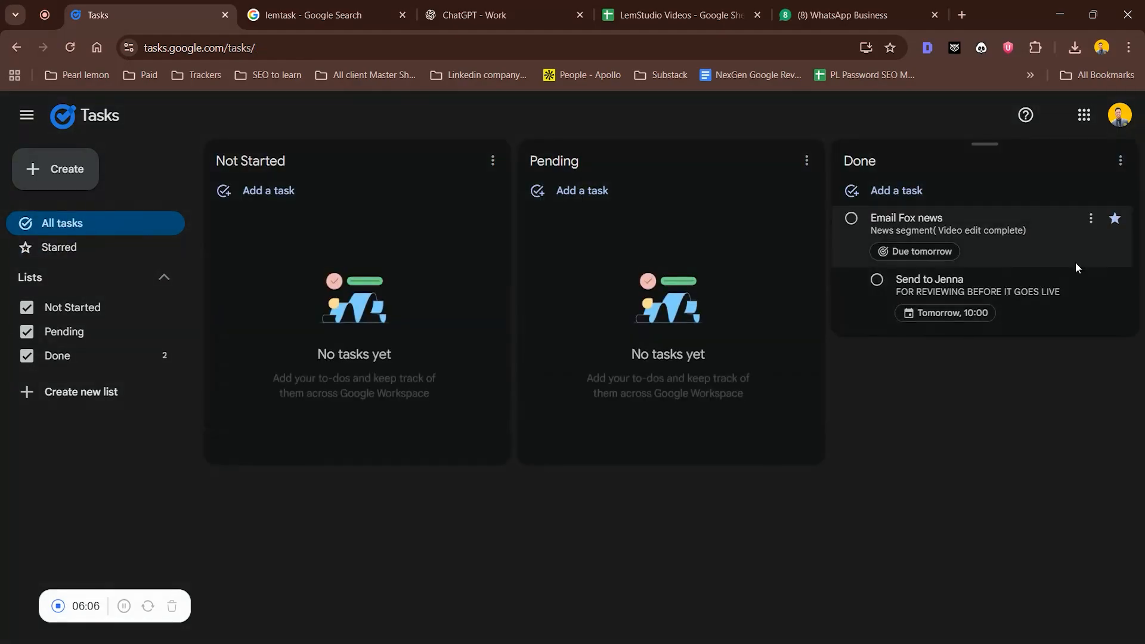
{"action": "left_click", "coordinate": [1116, 283]}
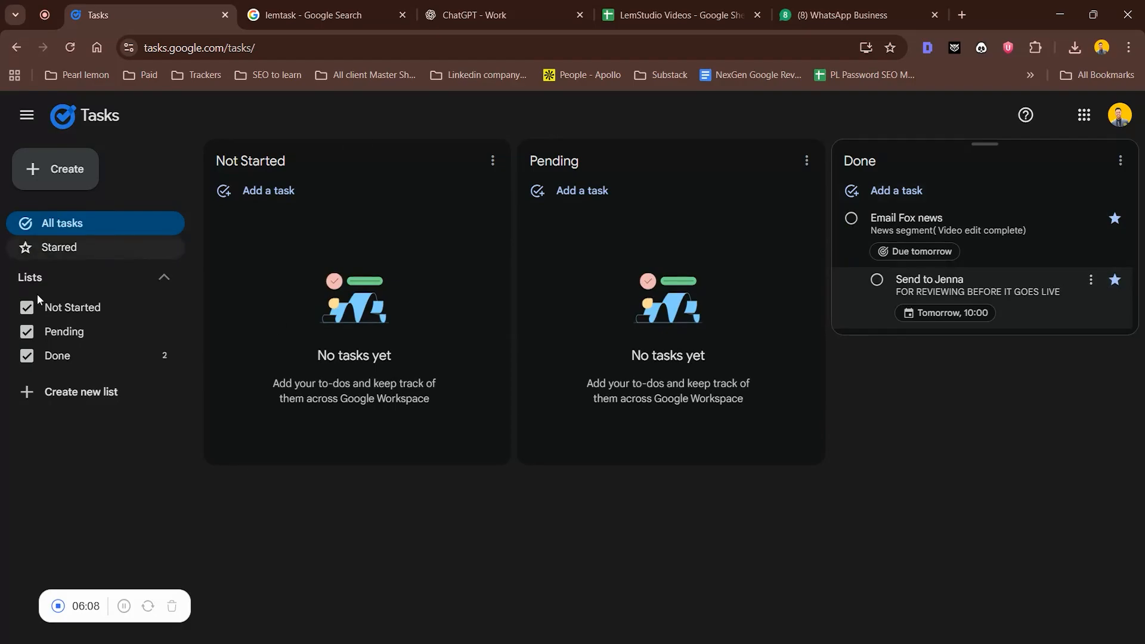
{"action": "left_click", "coordinate": [69, 262]}
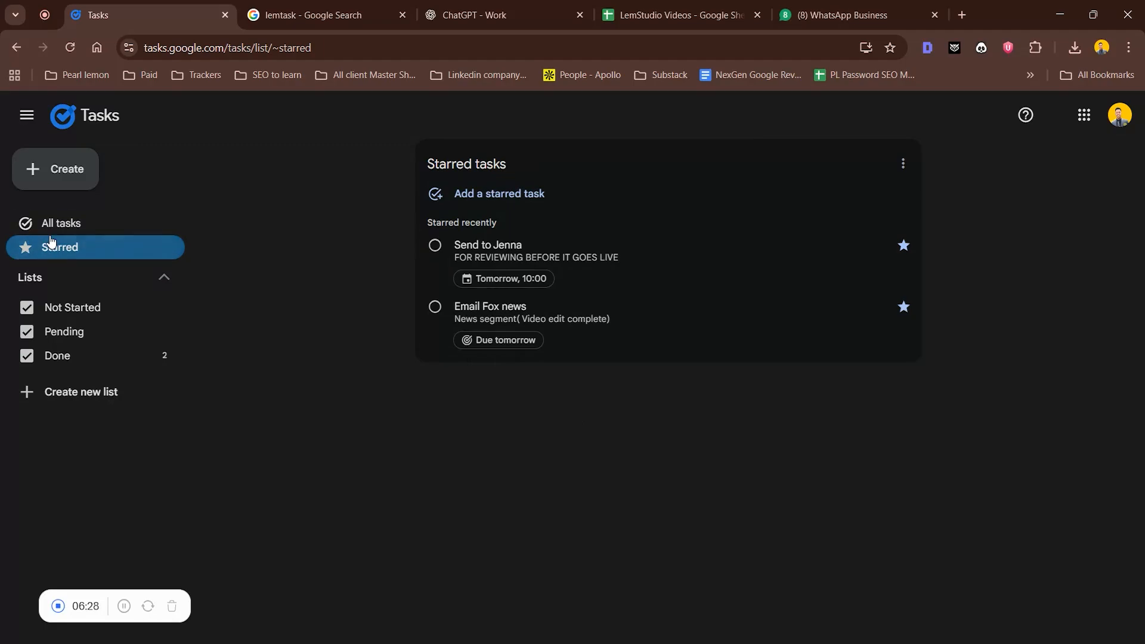
- Remove the star from both the subtask and Email Fox news and return to the view of all tasks
{"action": "left_click", "coordinate": [903, 245]}
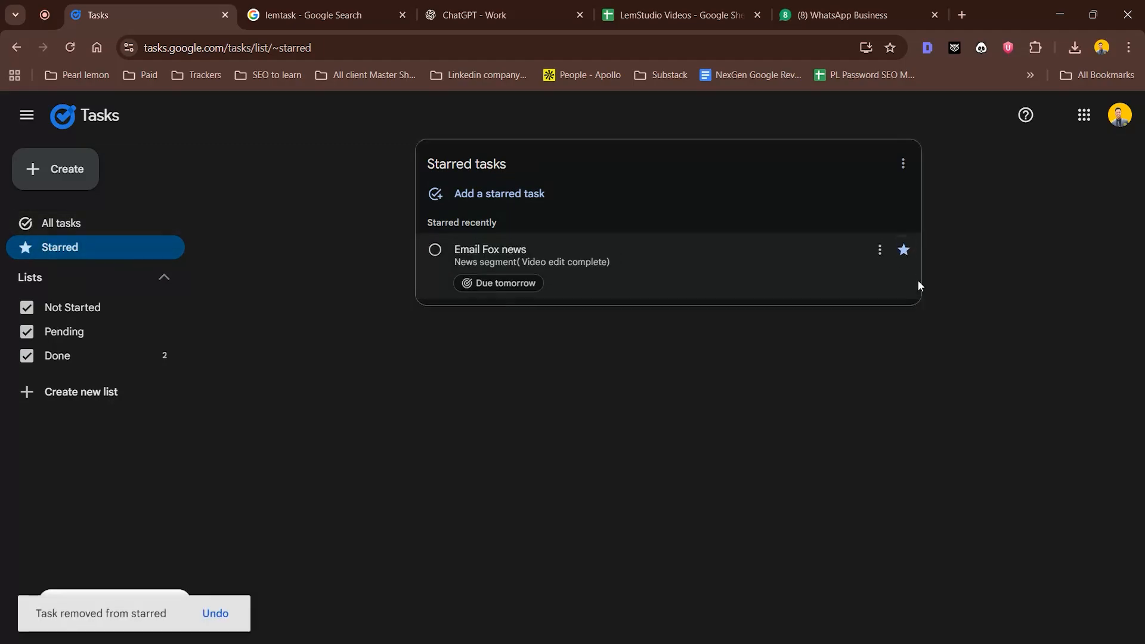
{"action": "left_click", "coordinate": [903, 249]}
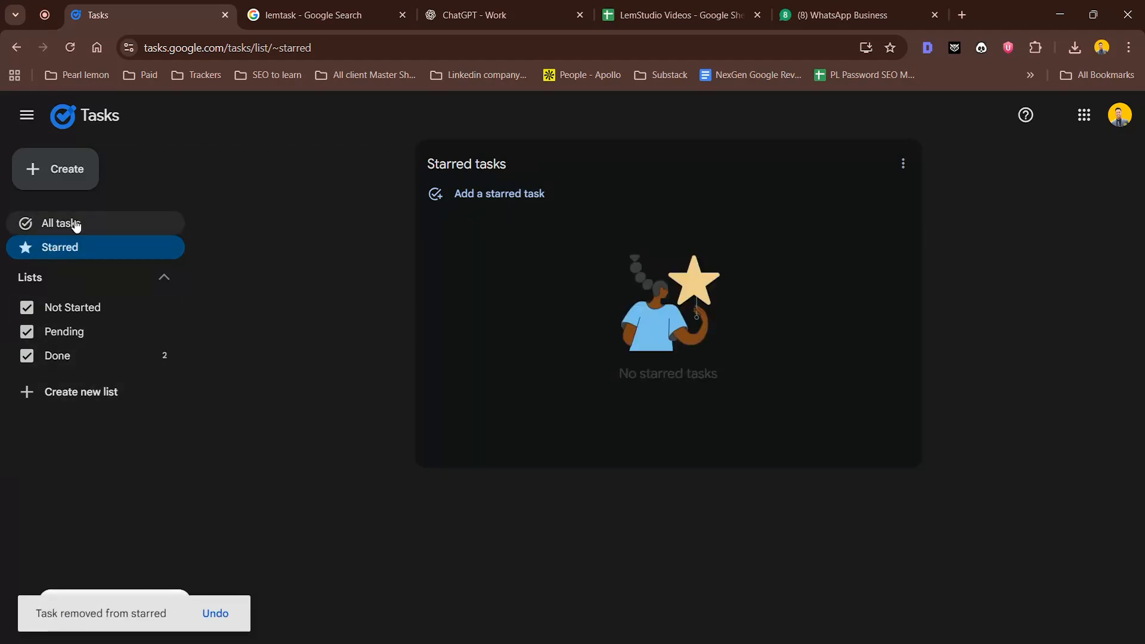
{"action": "left_click", "coordinate": [75, 223]}
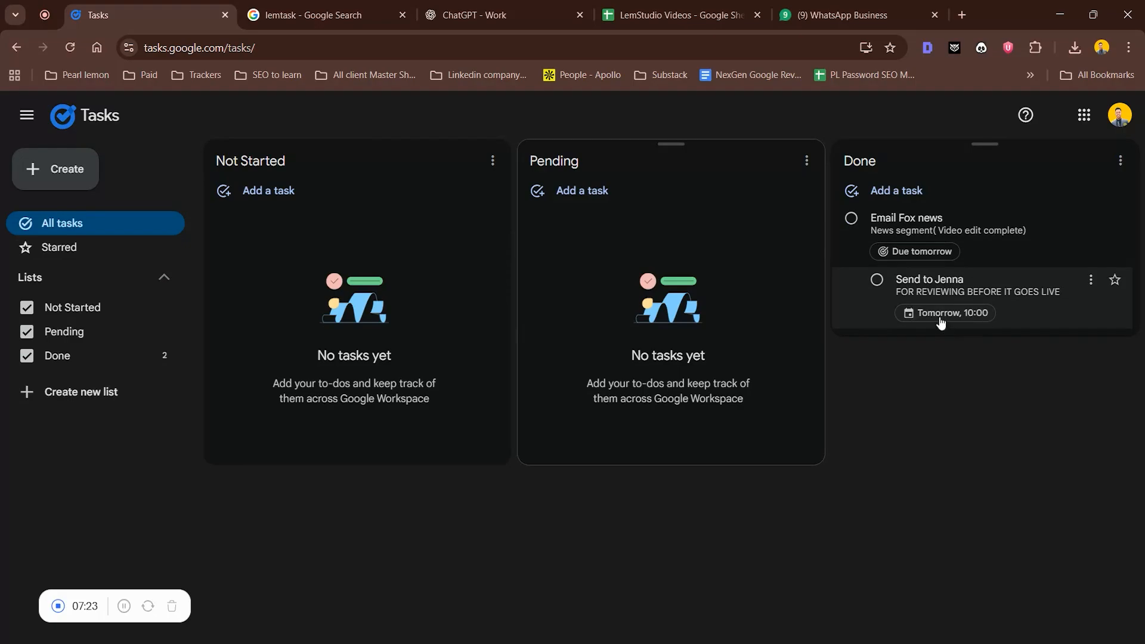
- Move Email Fox news with its subtask from Done through Pending back to the Not Started list
{"action": "left_click_drag", "start_coordinate": [944, 217], "coordinate": [572, 280]}
{"action": "left_click_drag", "start_coordinate": [638, 217], "coordinate": [302, 241]}
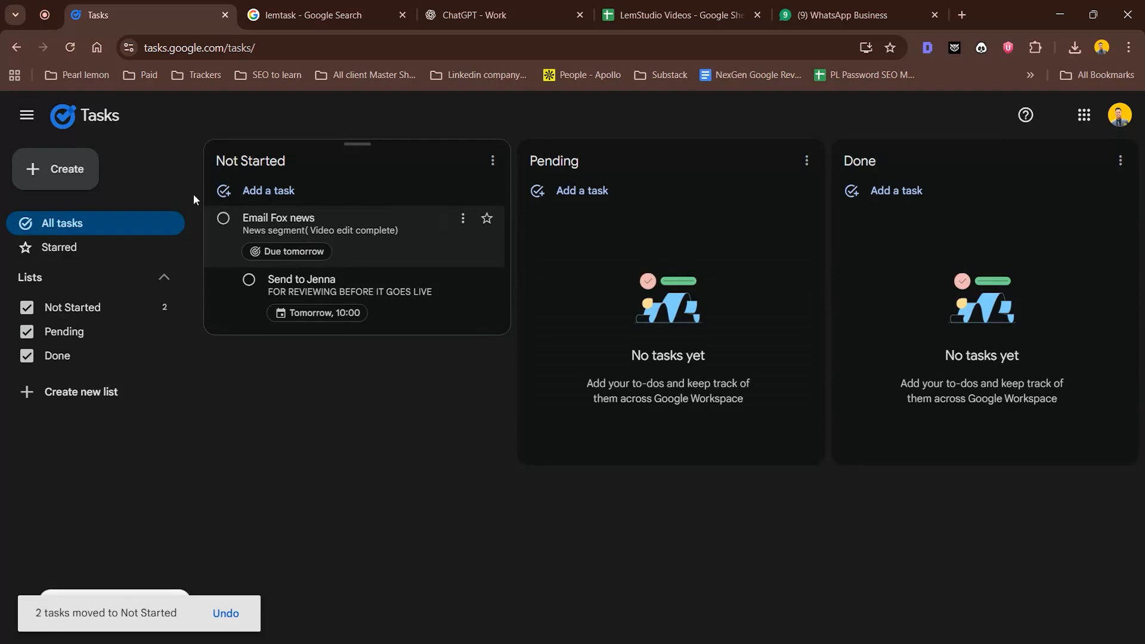
- Mark Email Fox news as complete in Not Started and set it and its subtask back to uncompleted
{"action": "left_click", "coordinate": [223, 218]}
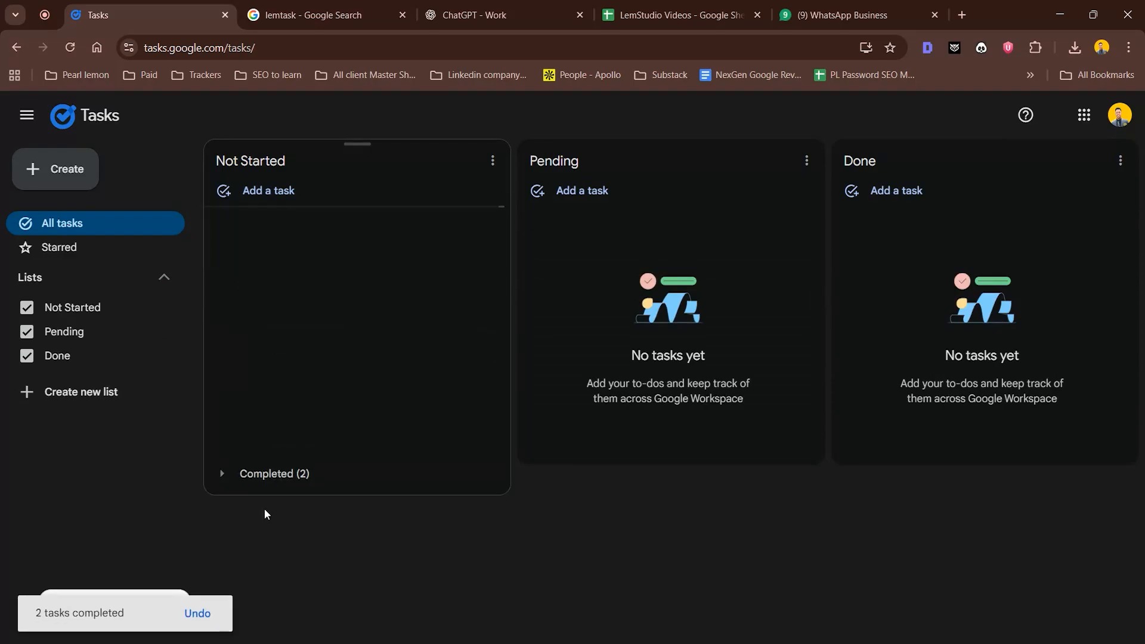
{"action": "left_click", "coordinate": [273, 473]}
{"action": "left_click", "coordinate": [222, 499]}
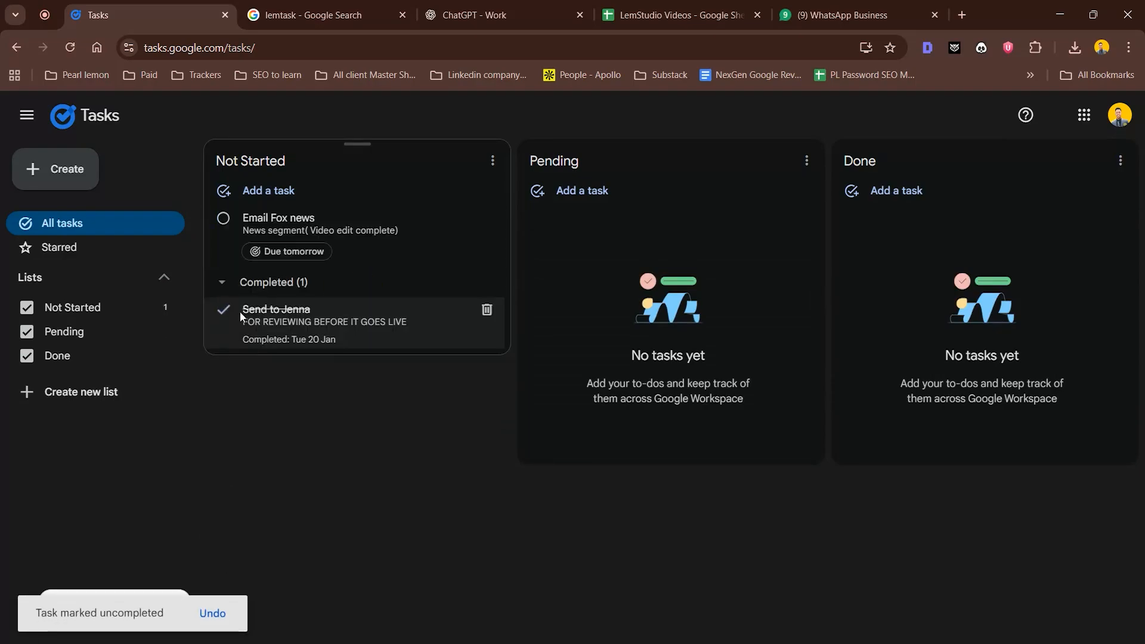
{"action": "left_click", "coordinate": [223, 309]}
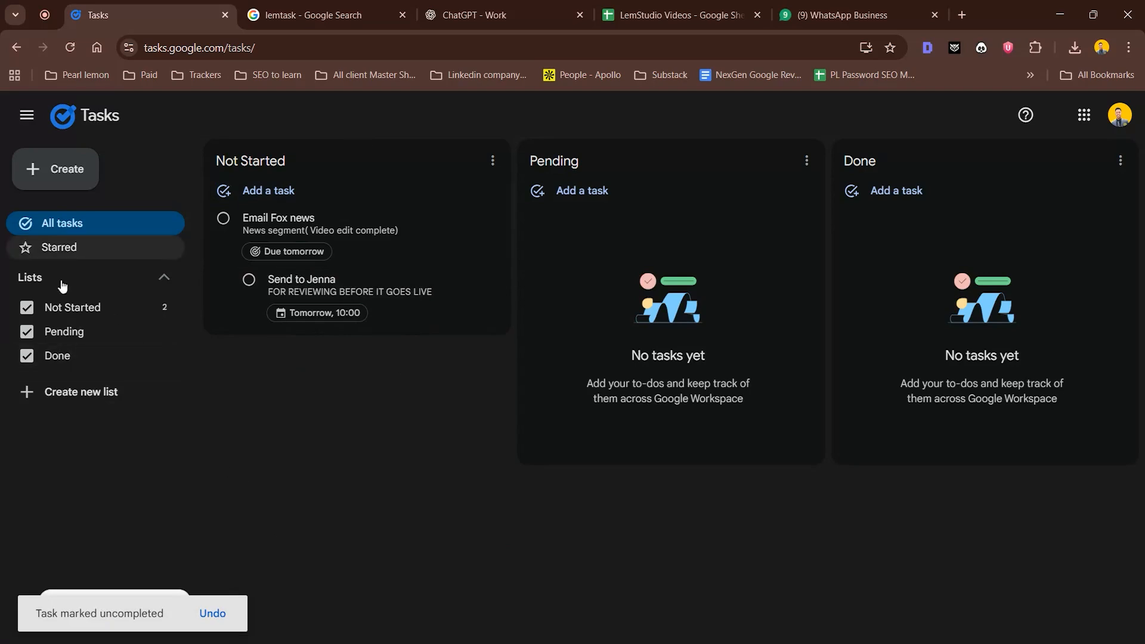
- Hide the Not Started, Pending and Done lists from the board and show only Not Started again
{"action": "left_click", "coordinate": [27, 309]}
{"action": "left_click", "coordinate": [27, 331]}
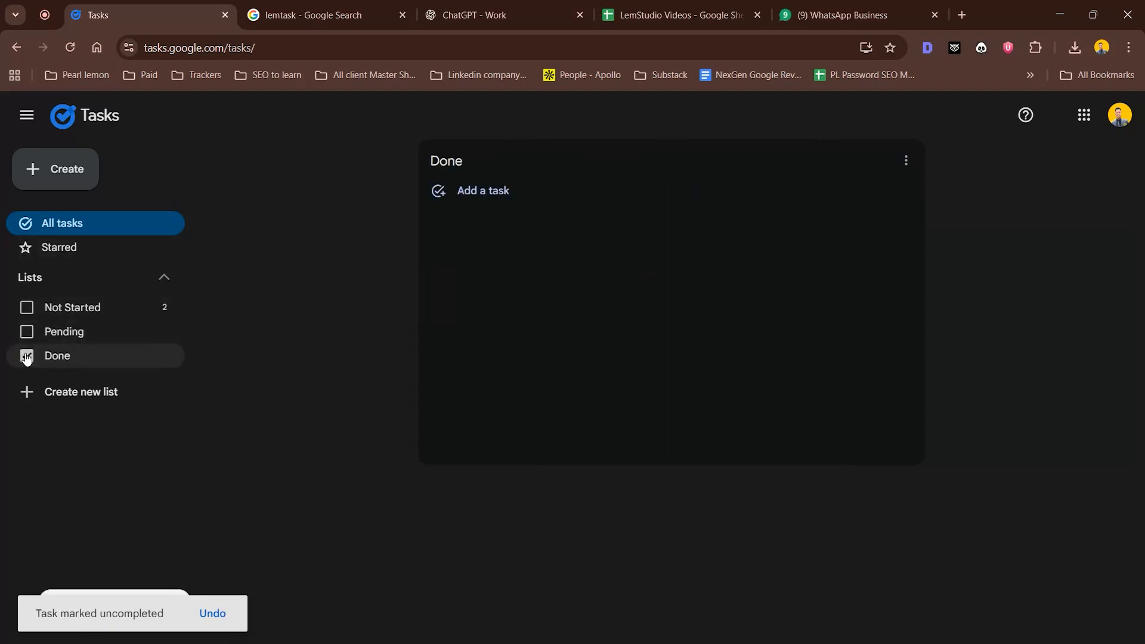
{"action": "left_click", "coordinate": [27, 356]}
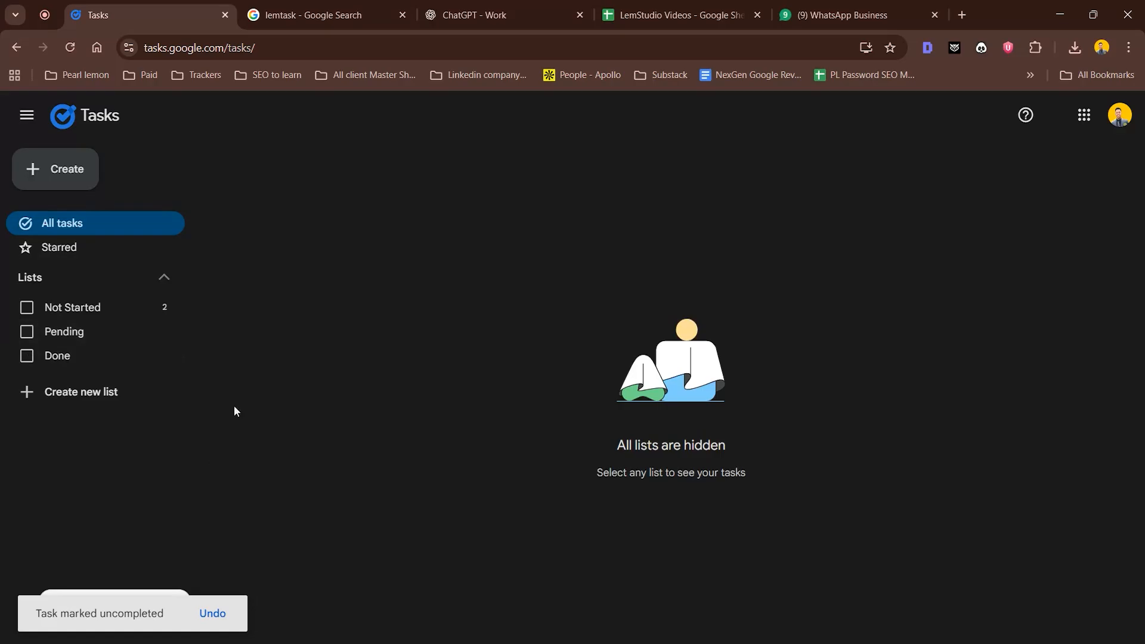
{"action": "left_click", "coordinate": [27, 307]}
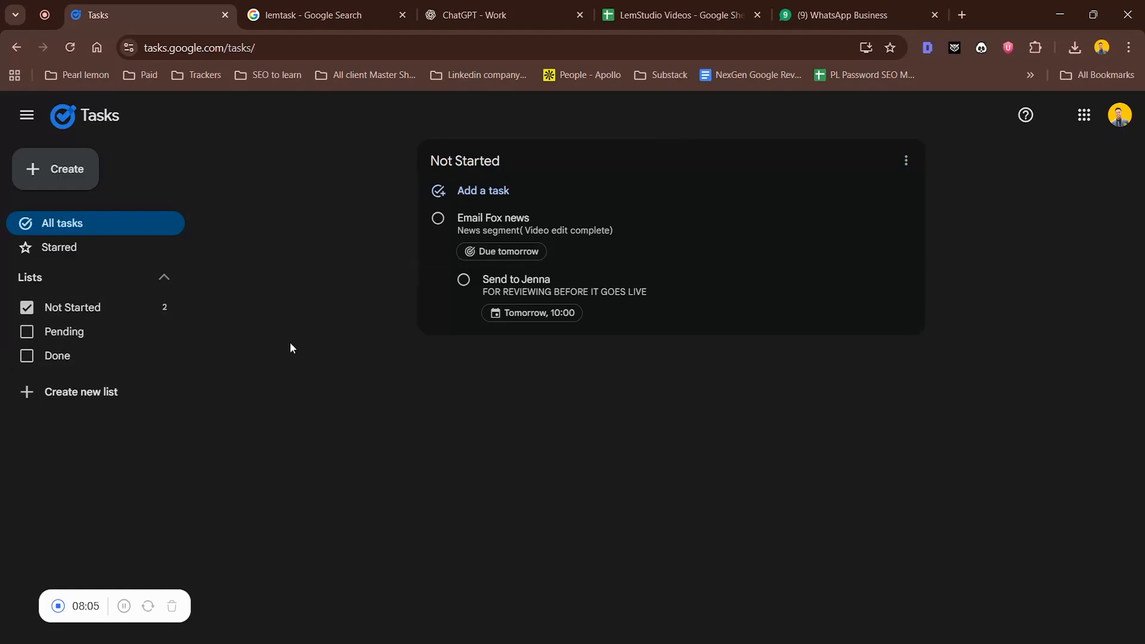
- Switch to the lemtask Google search, open the LemTask - Task & Habit Management result and look over its dashboard
{"action": "left_click", "coordinate": [317, 2]}
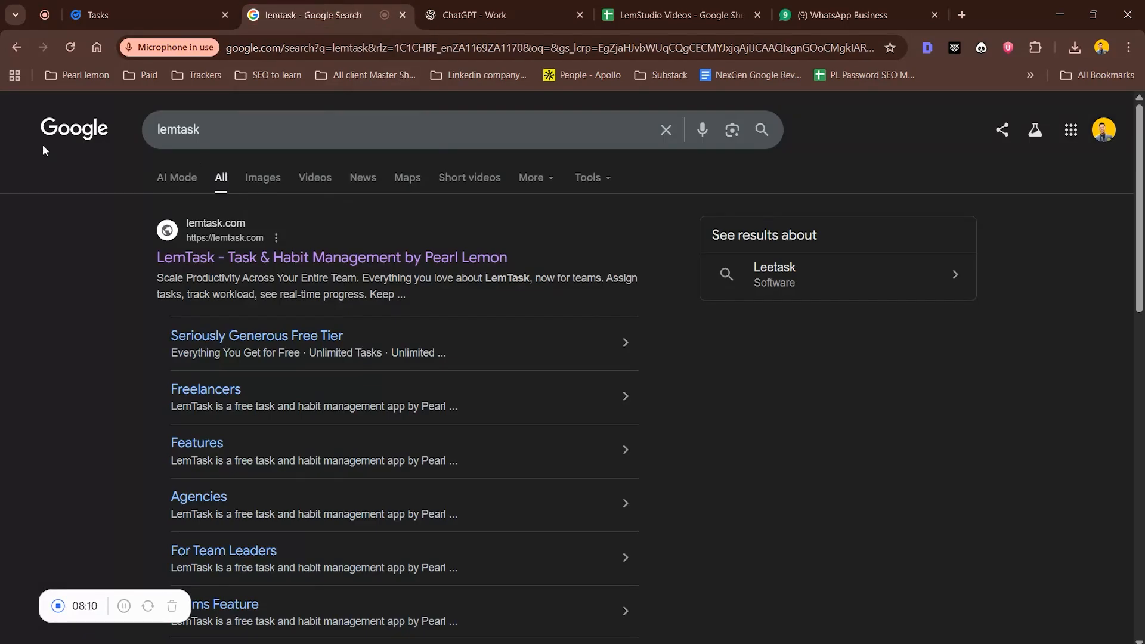
{"action": "left_click", "coordinate": [387, 257]}
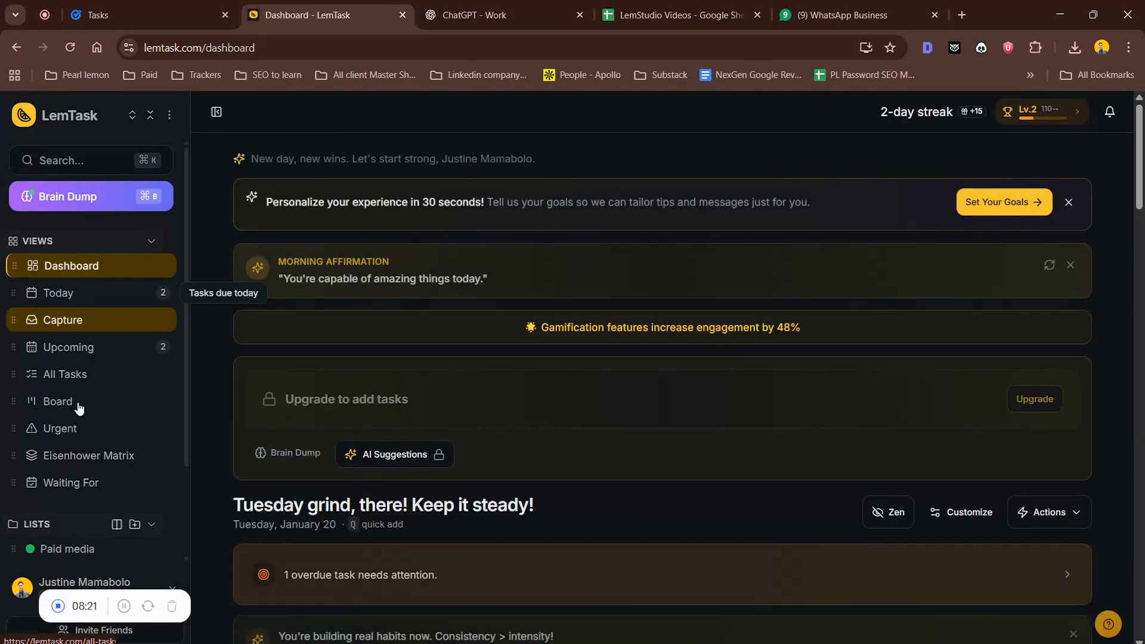
{"action": "scroll", "coordinate": [474, 456], "scroll_direction": "down", "scroll_amount": 4}
{"action": "scroll", "coordinate": [475, 455], "scroll_direction": "up", "scroll_amount": 4}
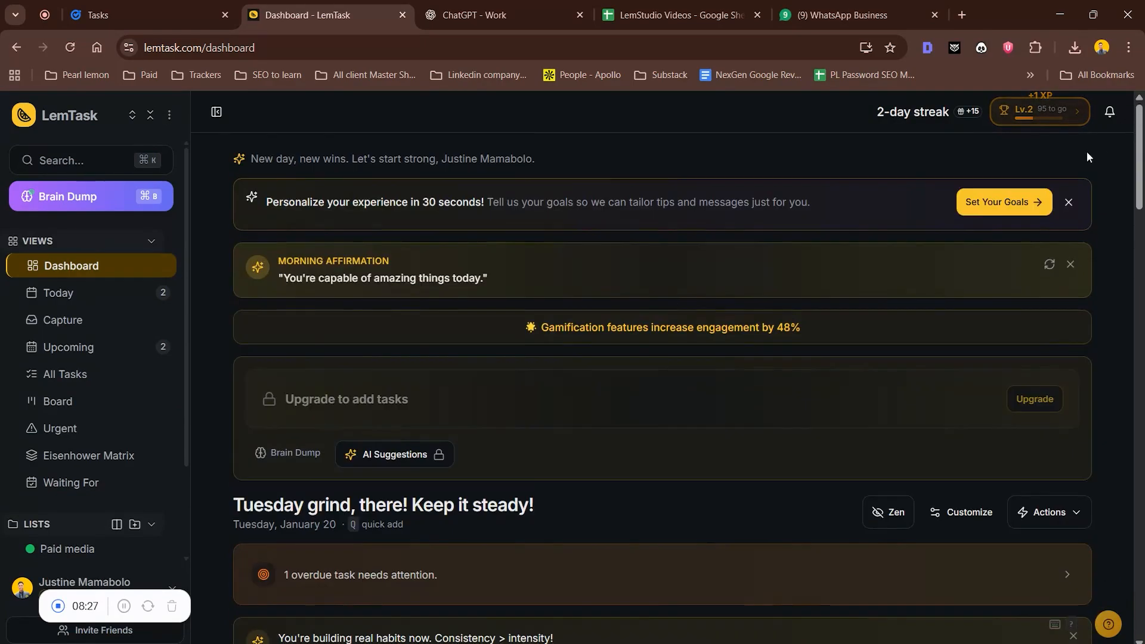
- Look over the Today plan and Upcoming tasks, and open and close the Brain Dump dialog in between
{"action": "mouse_move", "coordinate": [1028, 118]}
{"action": "left_click", "coordinate": [64, 298]}
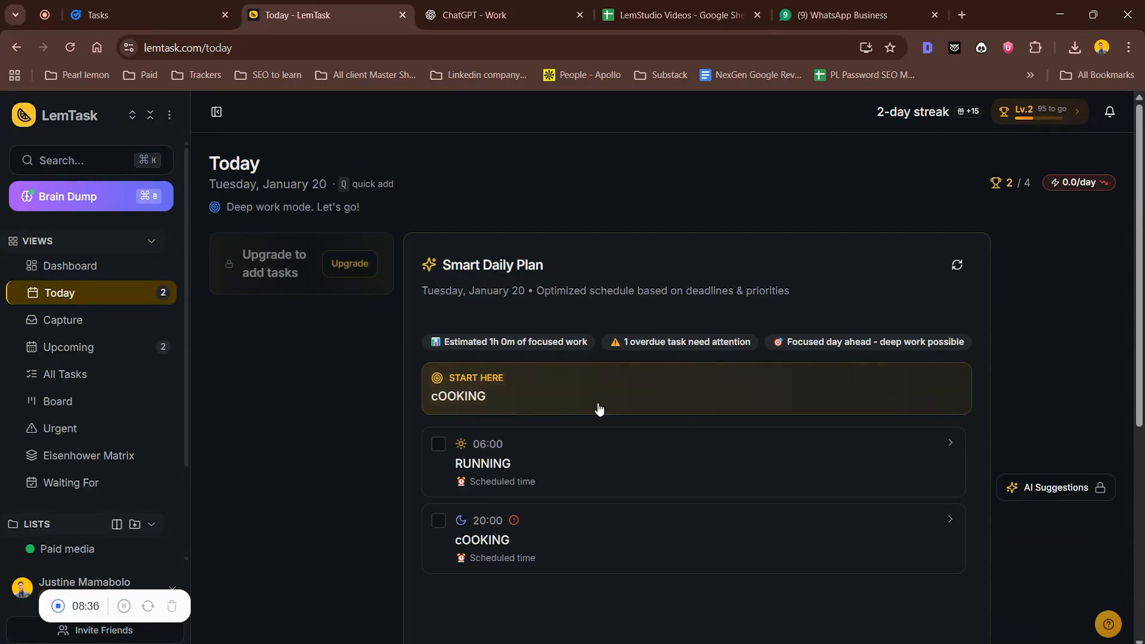
{"action": "left_click", "coordinate": [73, 196]}
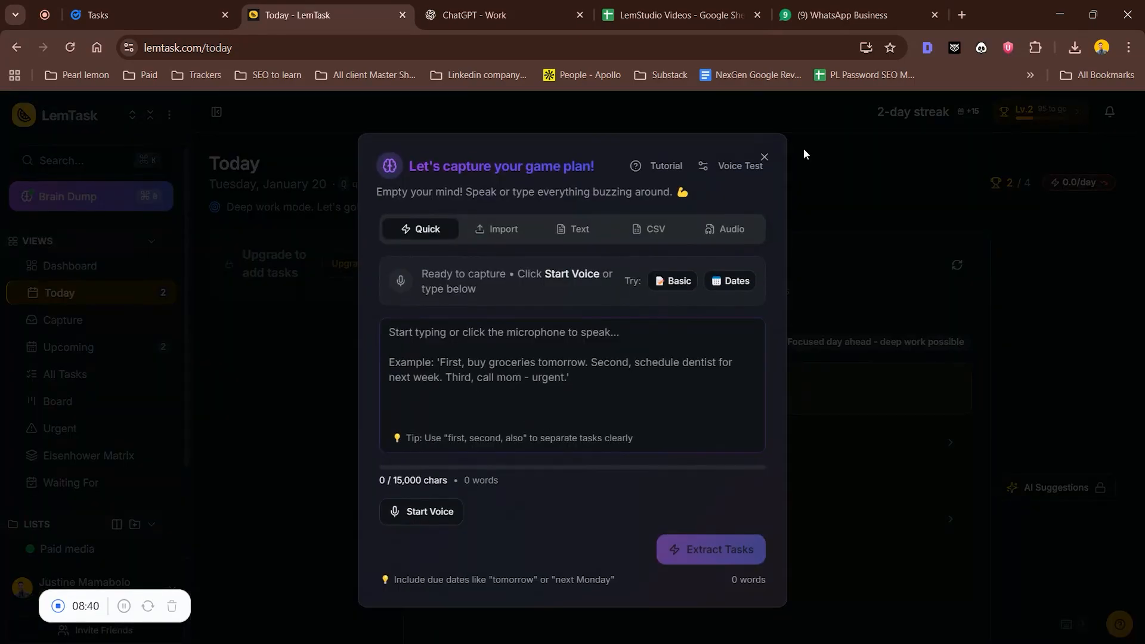
{"action": "left_click", "coordinate": [762, 158]}
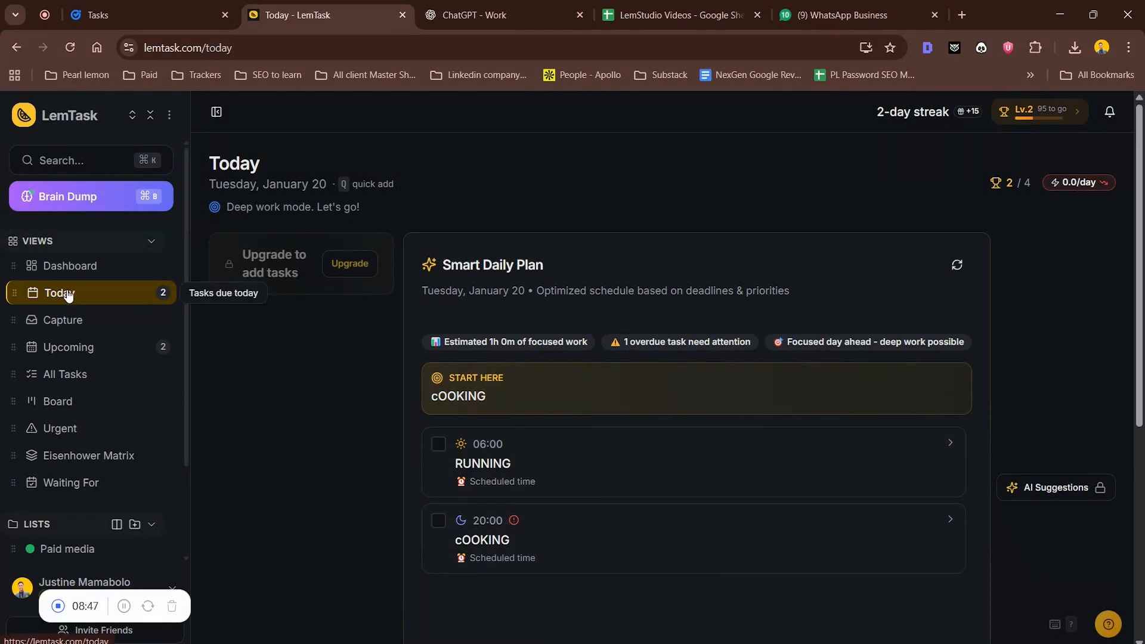
{"action": "left_click", "coordinate": [104, 344]}
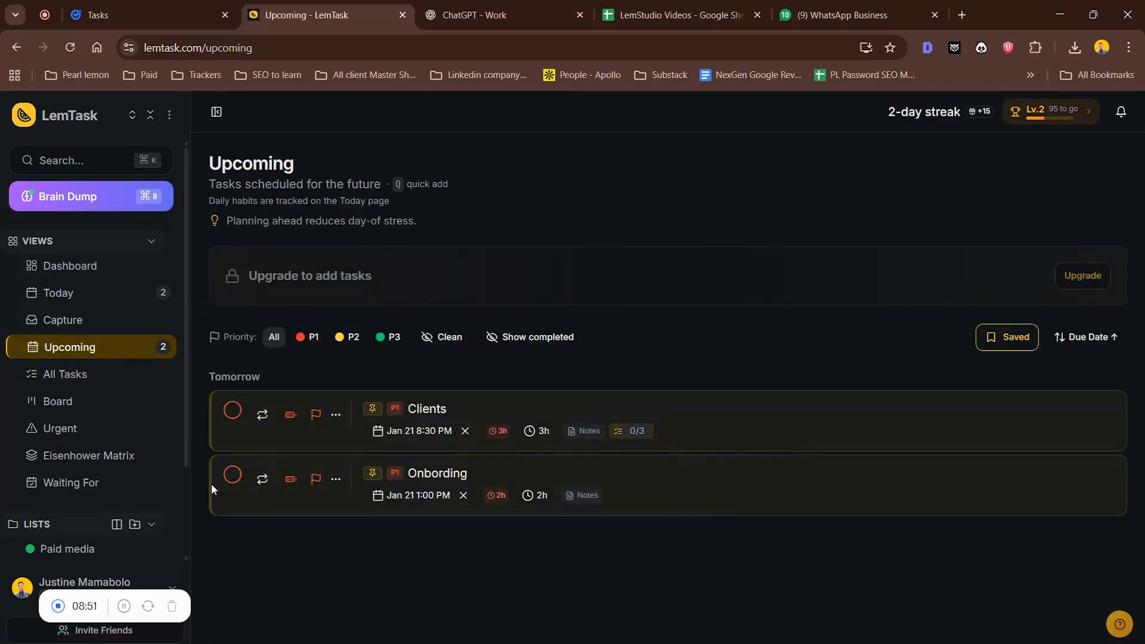
- In All Tasks, set the completed Run in the morning task that has no date back to uncompleted
{"action": "left_click", "coordinate": [72, 381]}
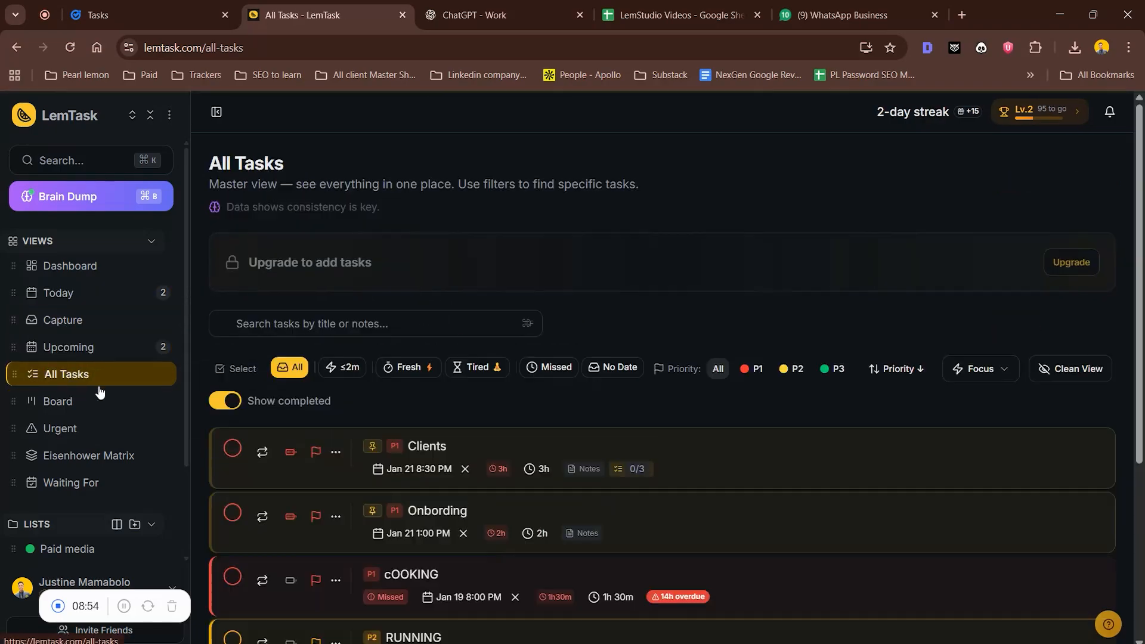
{"action": "scroll", "coordinate": [632, 570], "scroll_direction": "down", "scroll_amount": 5}
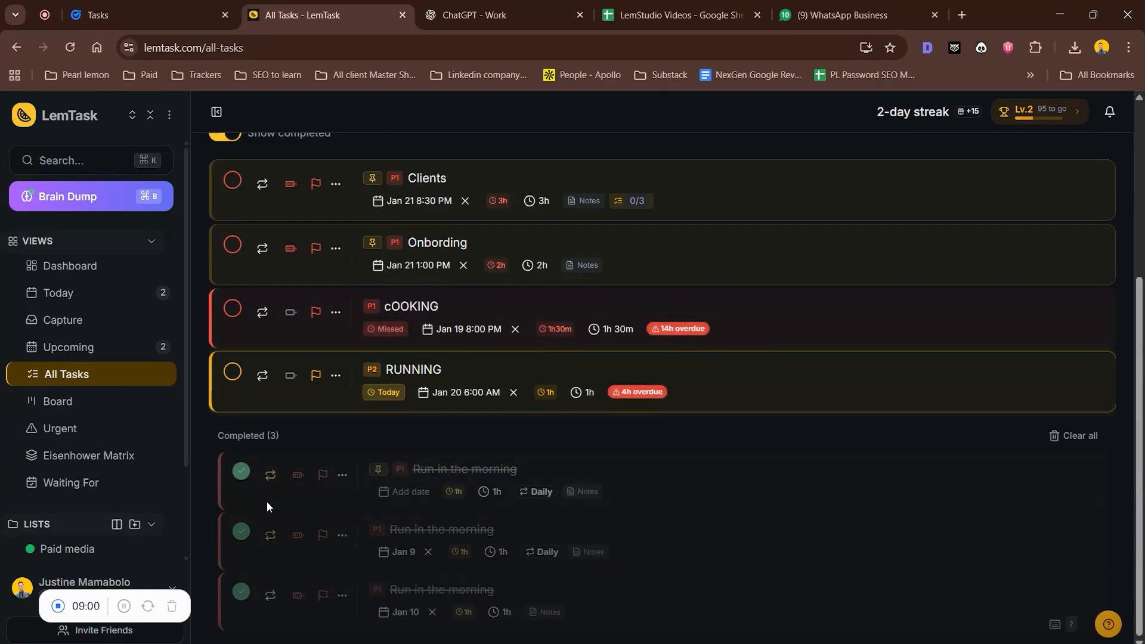
{"action": "left_click", "coordinate": [241, 472]}
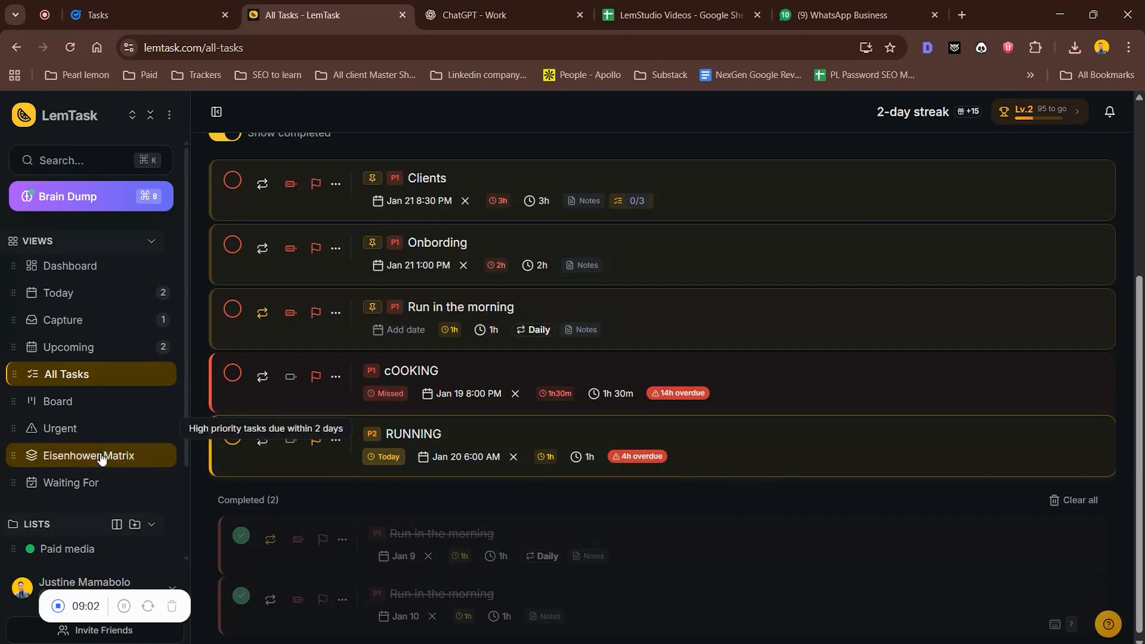
- View the tasks in the Clients list and in the Paid media list
{"action": "scroll", "coordinate": [110, 497], "scroll_direction": "down", "scroll_amount": 2}
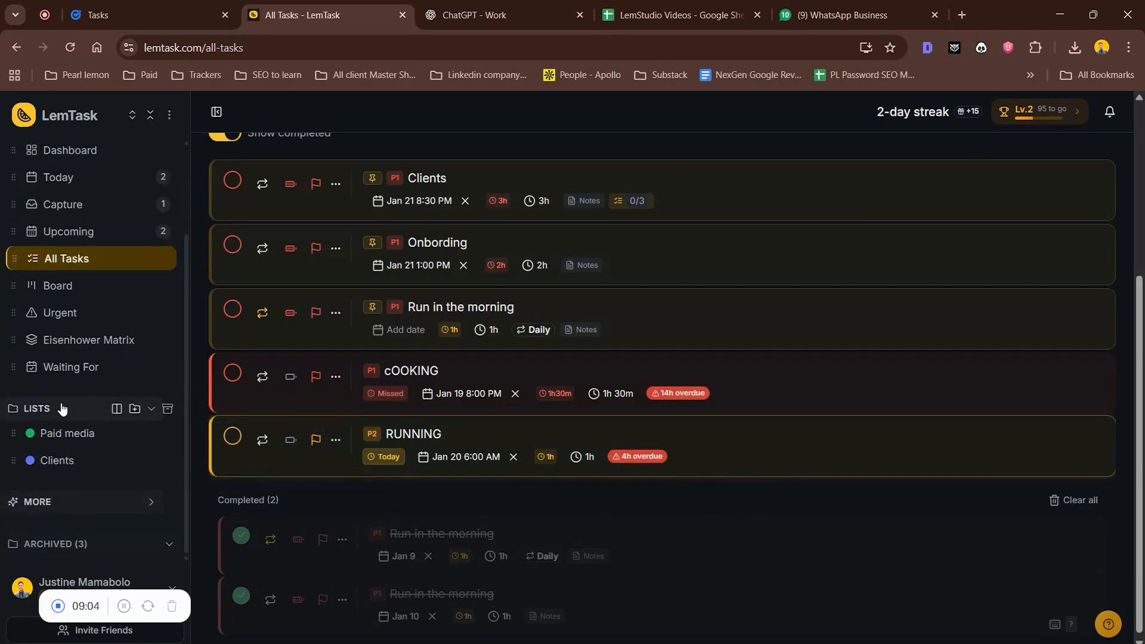
{"action": "left_click", "coordinate": [81, 471]}
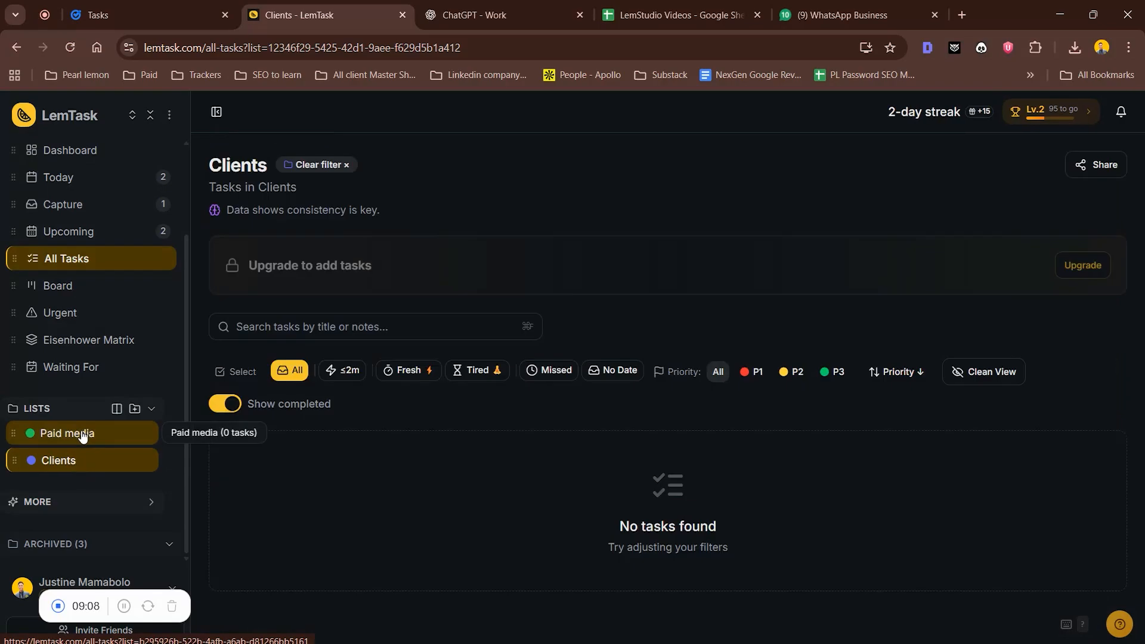
{"action": "left_click", "coordinate": [81, 435]}
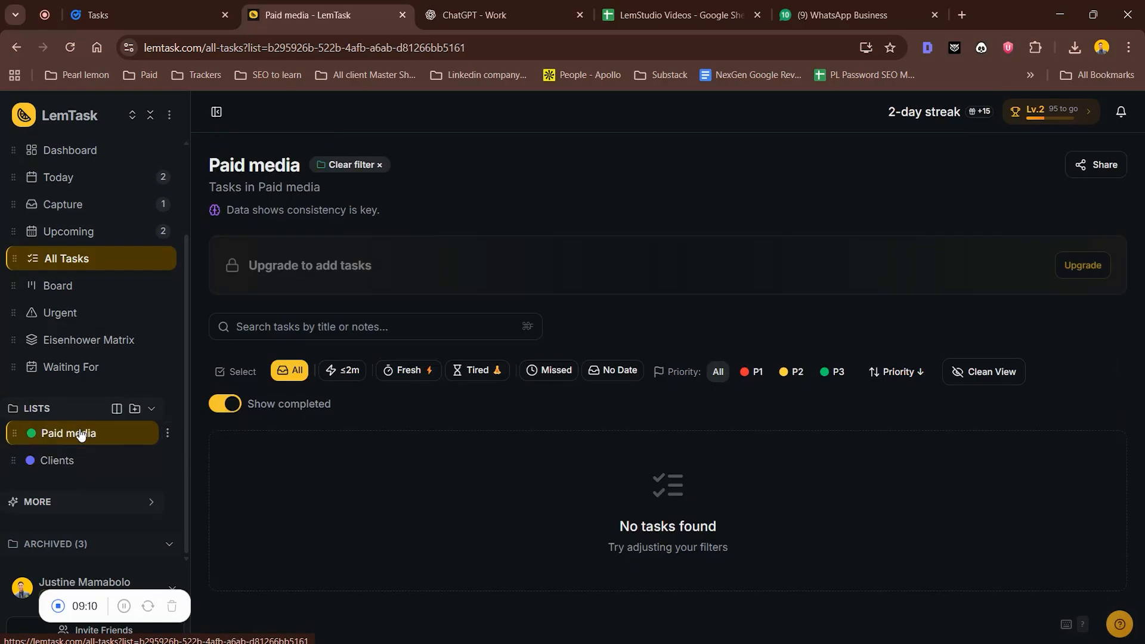
- Compare the Paid media and Clients lists side by side
{"action": "left_click", "coordinate": [116, 409]}
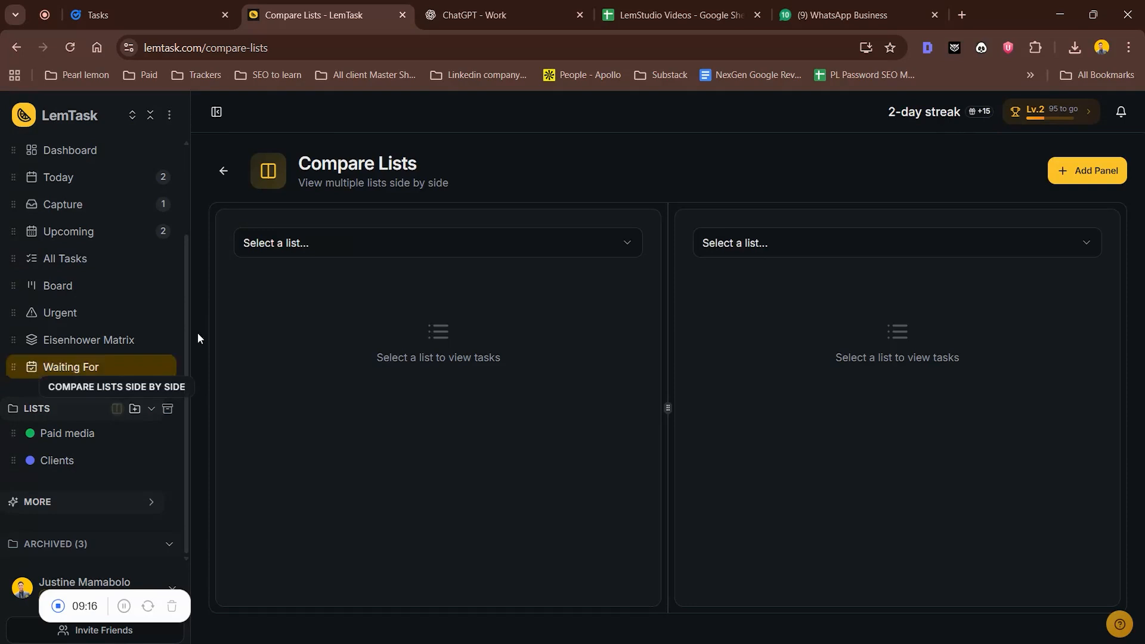
{"action": "left_click", "coordinate": [429, 239]}
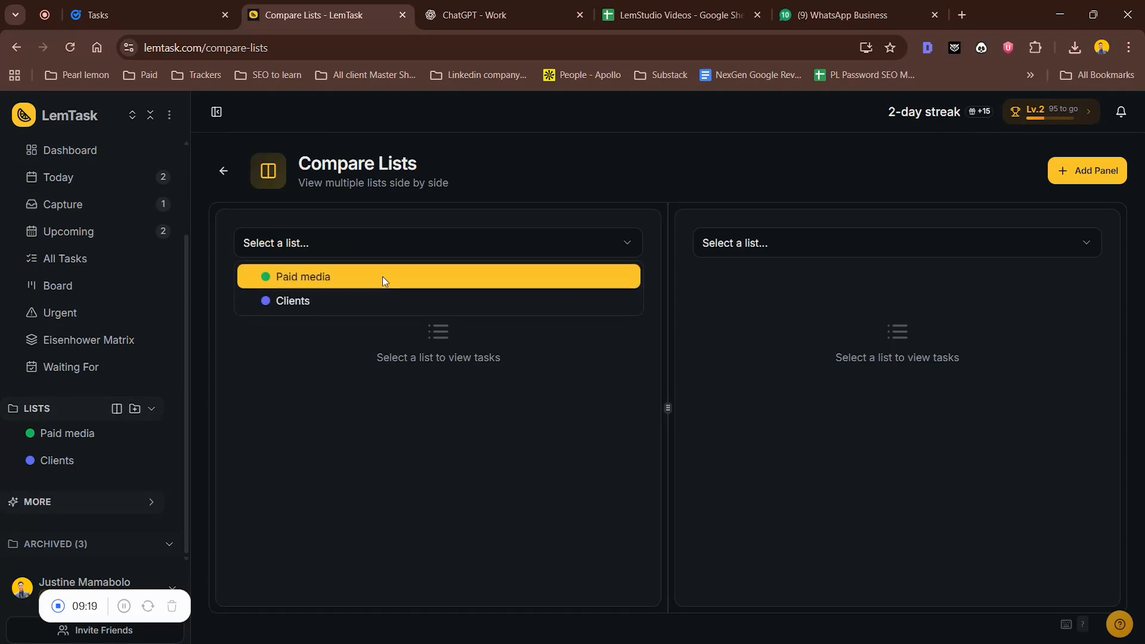
{"action": "left_click", "coordinate": [385, 276]}
{"action": "left_click", "coordinate": [787, 243]}
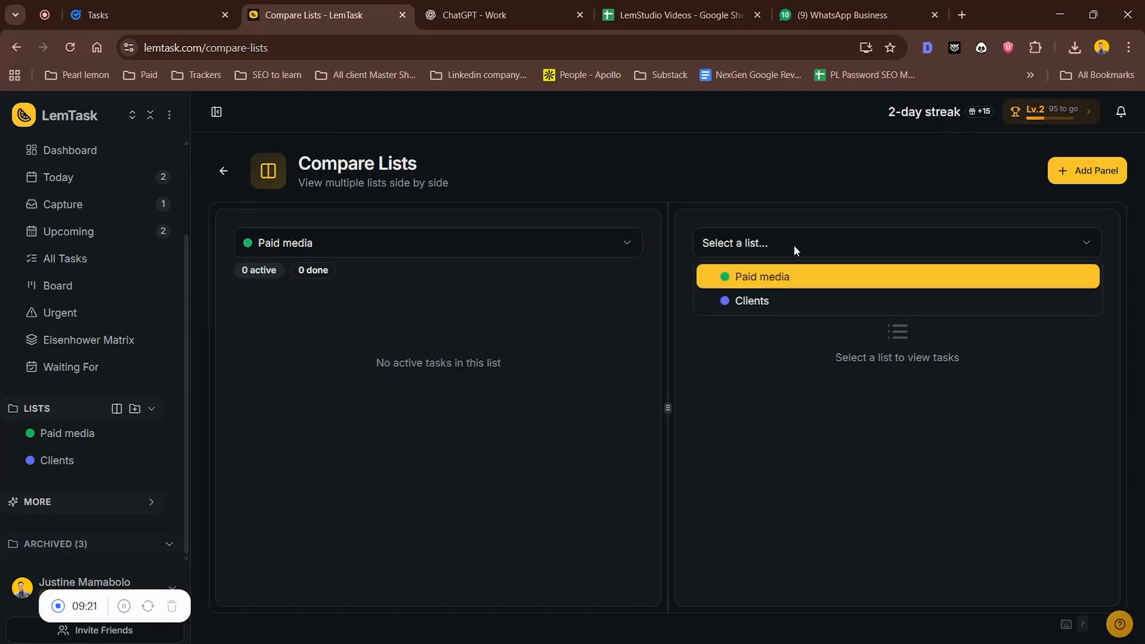
{"action": "left_click", "coordinate": [777, 304]}
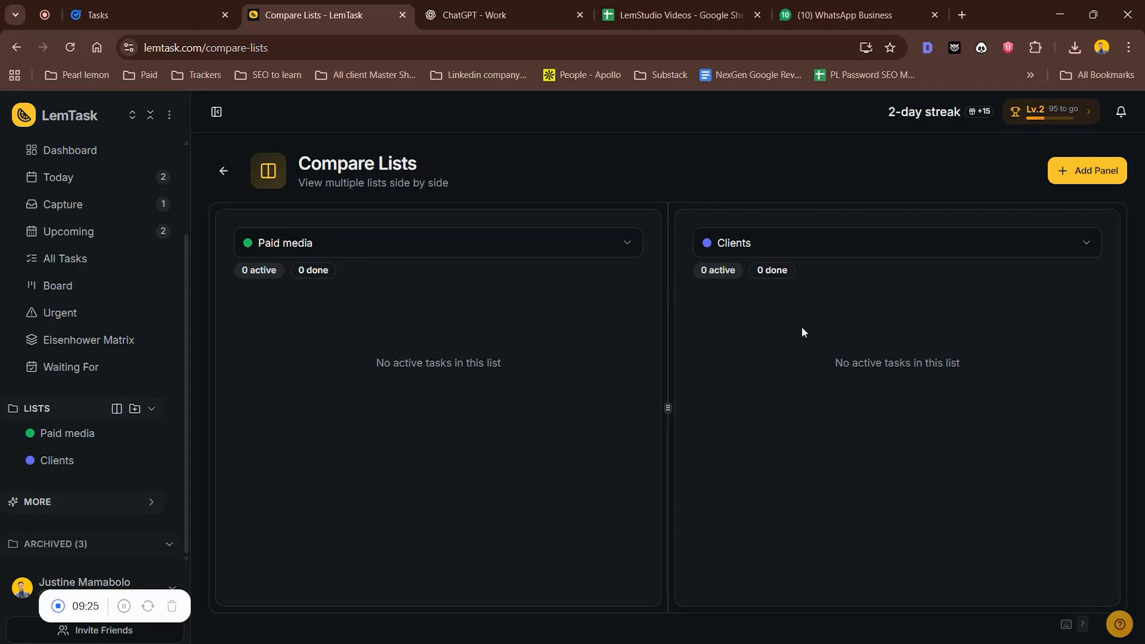
- Revisit the Clients and Paid media lists and look over the Today and All Tasks views
{"action": "left_click", "coordinate": [60, 465]}
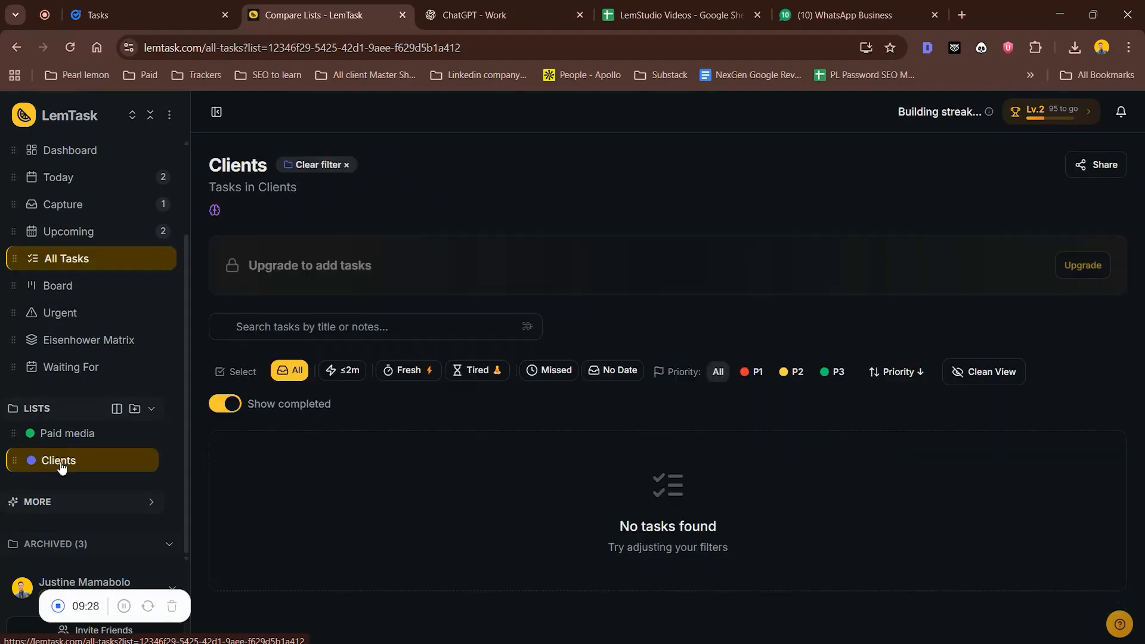
{"action": "left_click", "coordinate": [80, 438]}
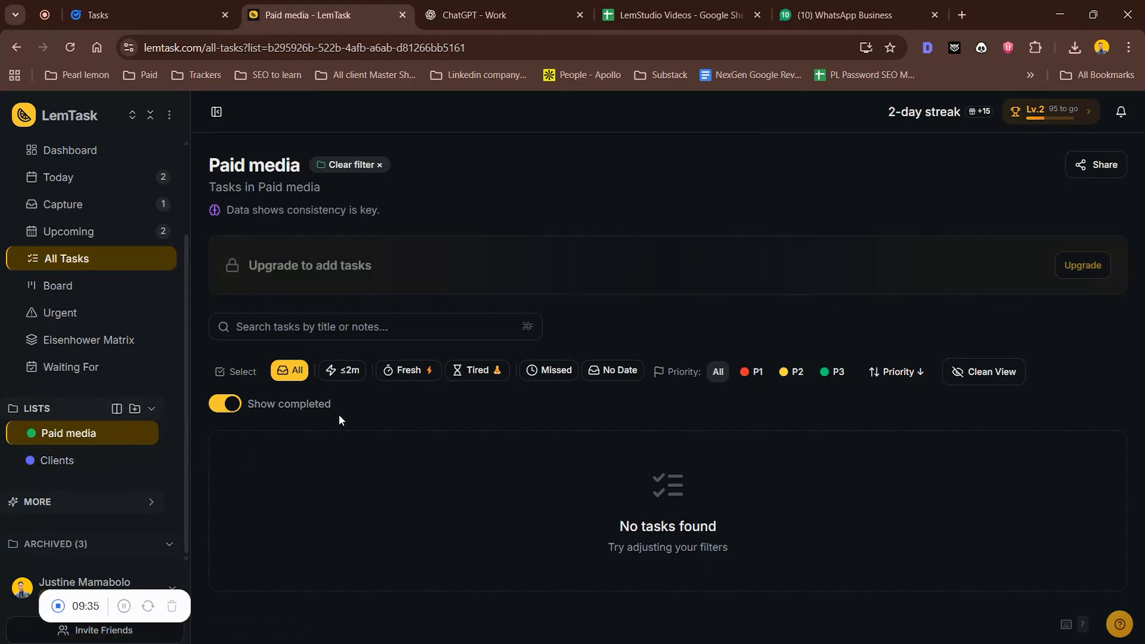
{"action": "left_click", "coordinate": [147, 184]}
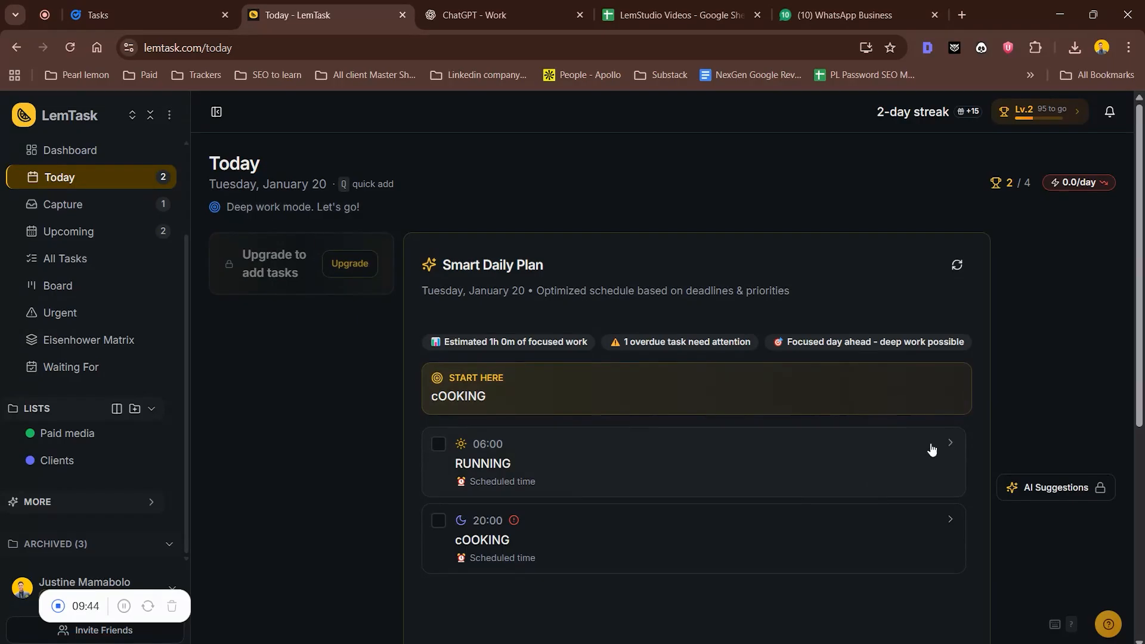
{"action": "left_click", "coordinate": [67, 259]}
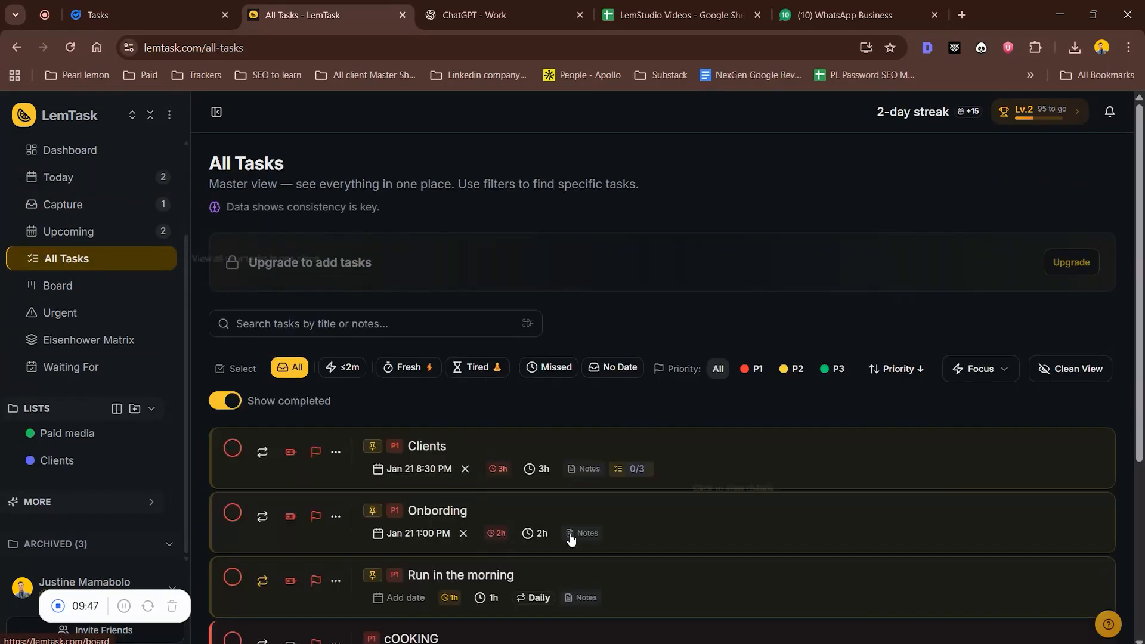
{"action": "scroll", "coordinate": [570, 539], "scroll_direction": "down", "scroll_amount": 3}
{"action": "scroll", "coordinate": [417, 385], "scroll_direction": "up", "scroll_amount": 2}
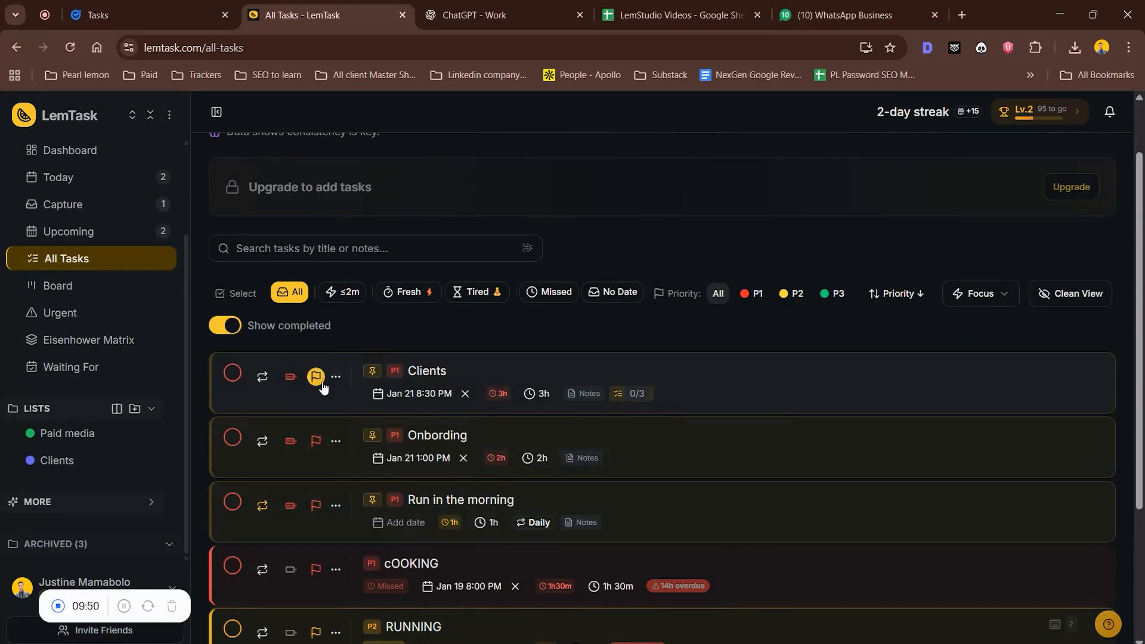
- Inspect the Clients task's priority, energy level and due date options in All Tasks without changing them
{"action": "left_click", "coordinate": [313, 382]}
{"action": "left_click", "coordinate": [311, 385]}
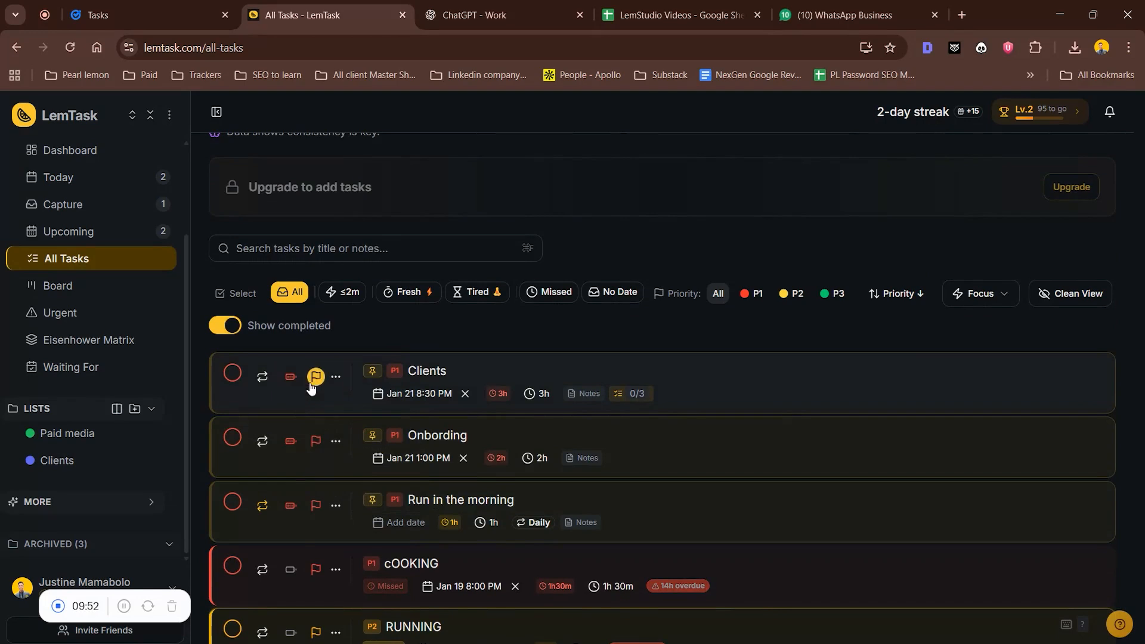
{"action": "left_click", "coordinate": [289, 378]}
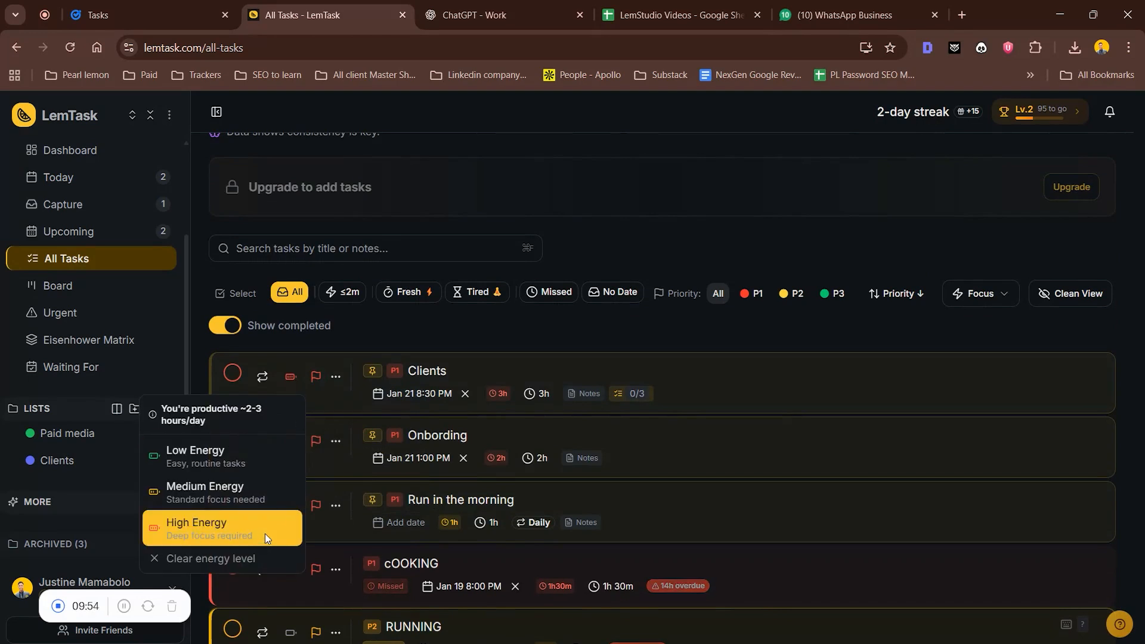
{"action": "left_click", "coordinate": [453, 403]}
{"action": "left_click", "coordinate": [434, 396]}
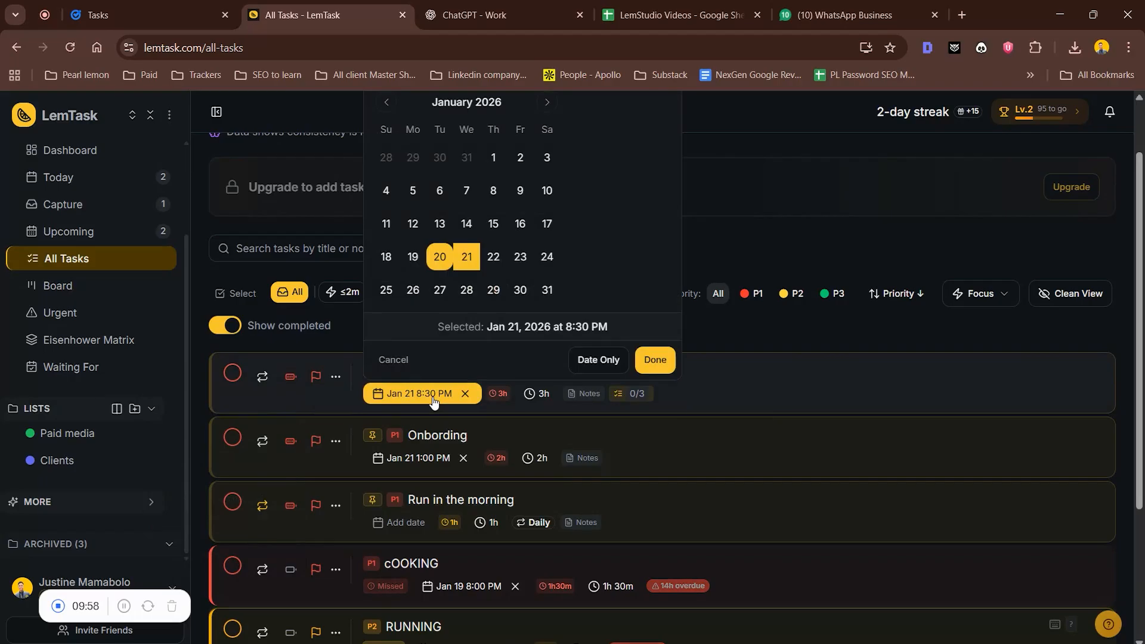
{"action": "left_click", "coordinate": [481, 414]}
- Examine the Clients task's details, including its subtasks, notes and due date calendar, and close them unchanged
{"action": "left_click", "coordinate": [500, 398]}
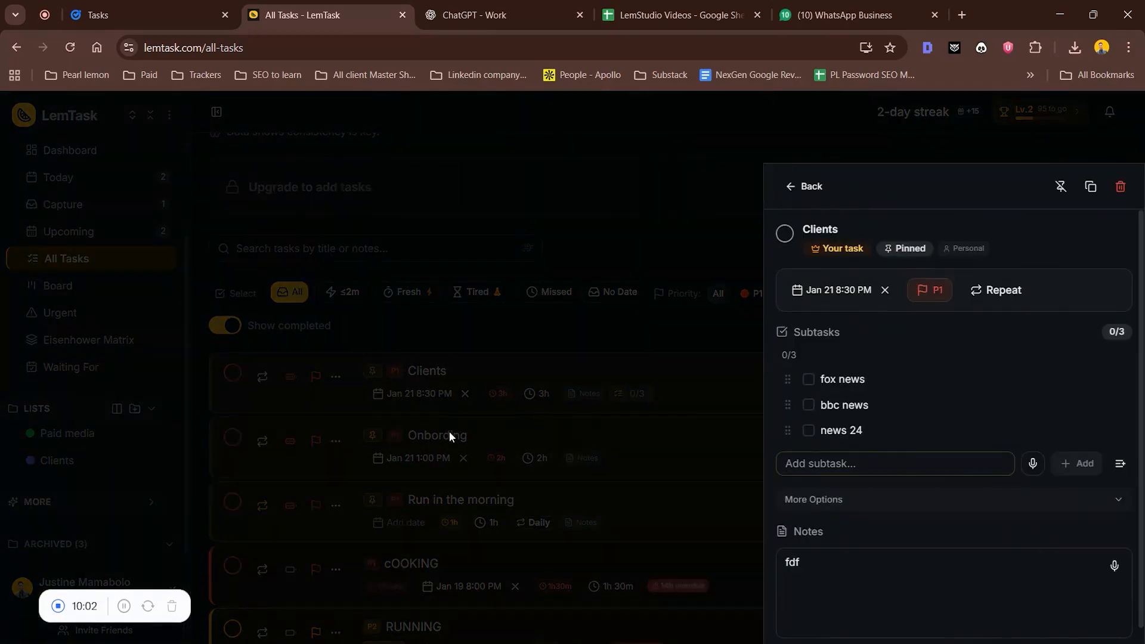
{"action": "left_click", "coordinate": [492, 409]}
{"action": "left_click", "coordinate": [496, 395]}
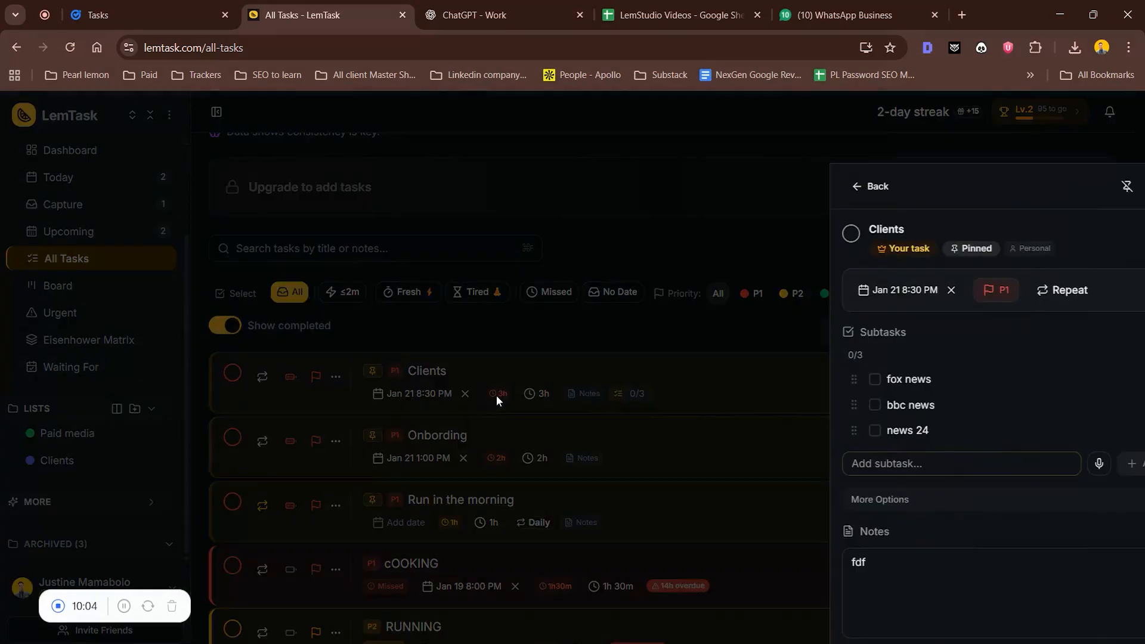
{"action": "scroll", "coordinate": [943, 455], "scroll_direction": "down", "scroll_amount": 2}
{"action": "scroll", "coordinate": [943, 466], "scroll_direction": "up", "scroll_amount": 2}
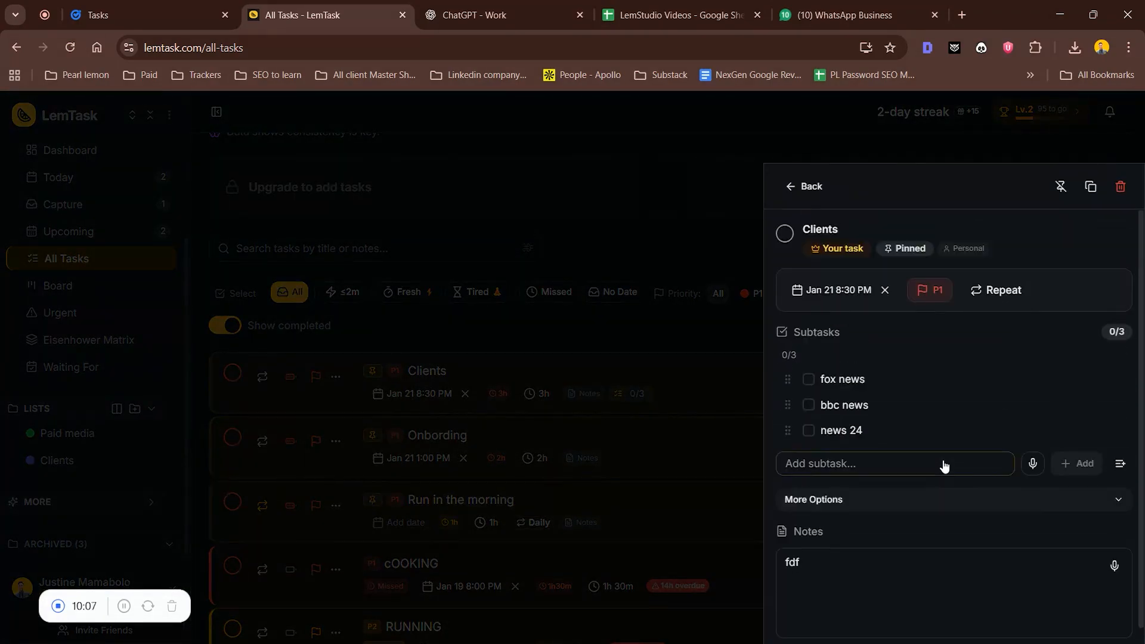
{"action": "left_click", "coordinate": [866, 297]}
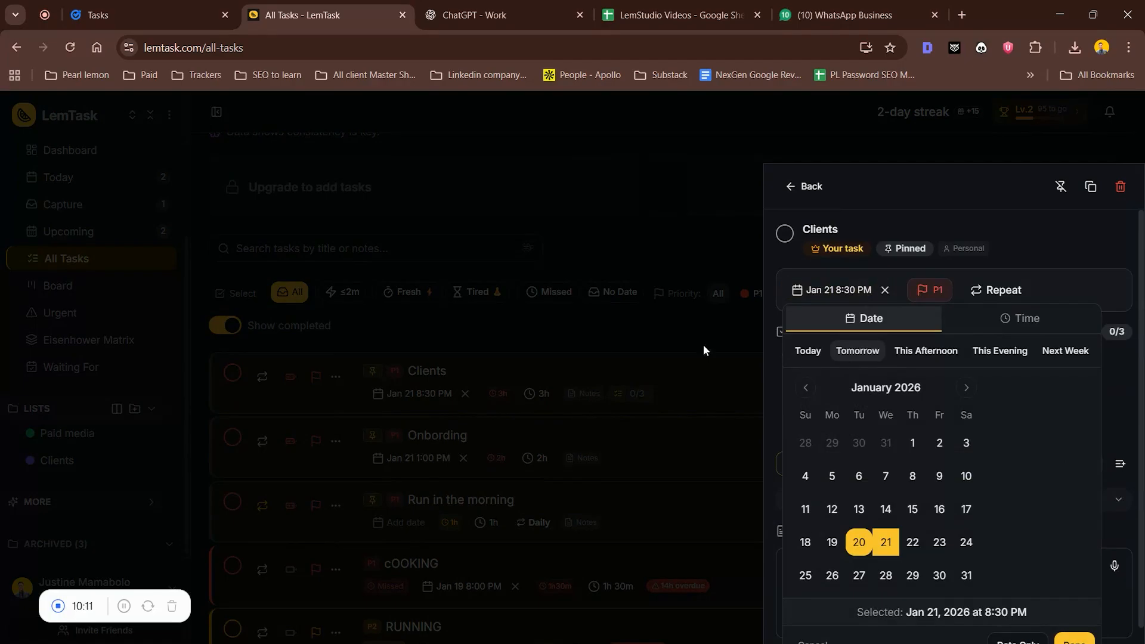
{"action": "left_click", "coordinate": [611, 238]}
- Set the Clients task's duration to 4h and check its subtasks in the task details
{"action": "left_click", "coordinate": [536, 393]}
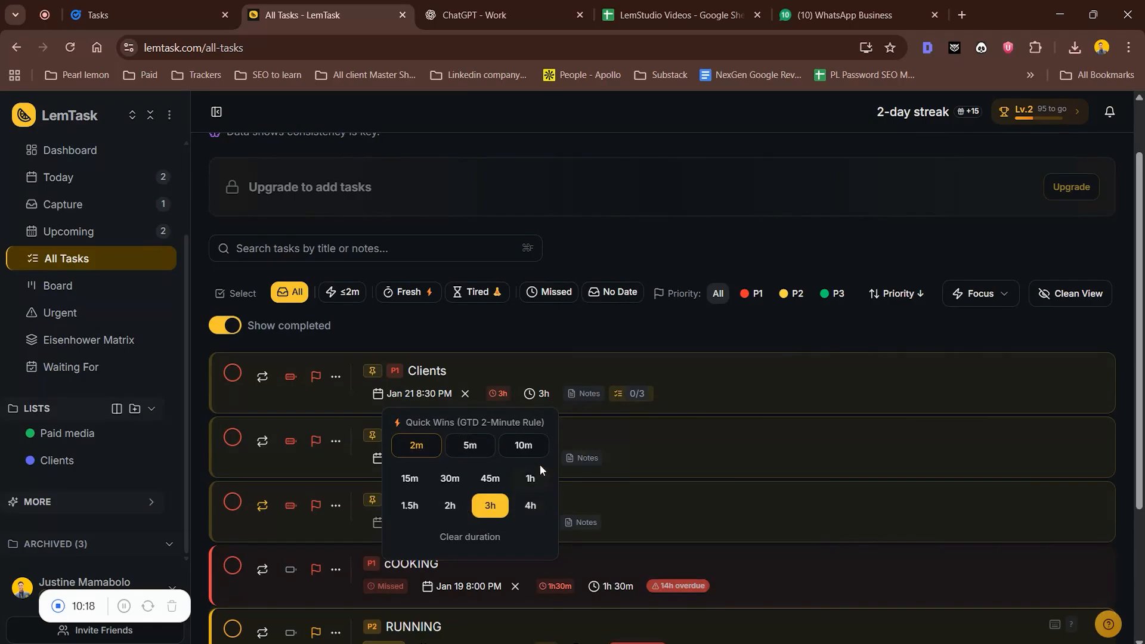
{"action": "left_click", "coordinate": [530, 507]}
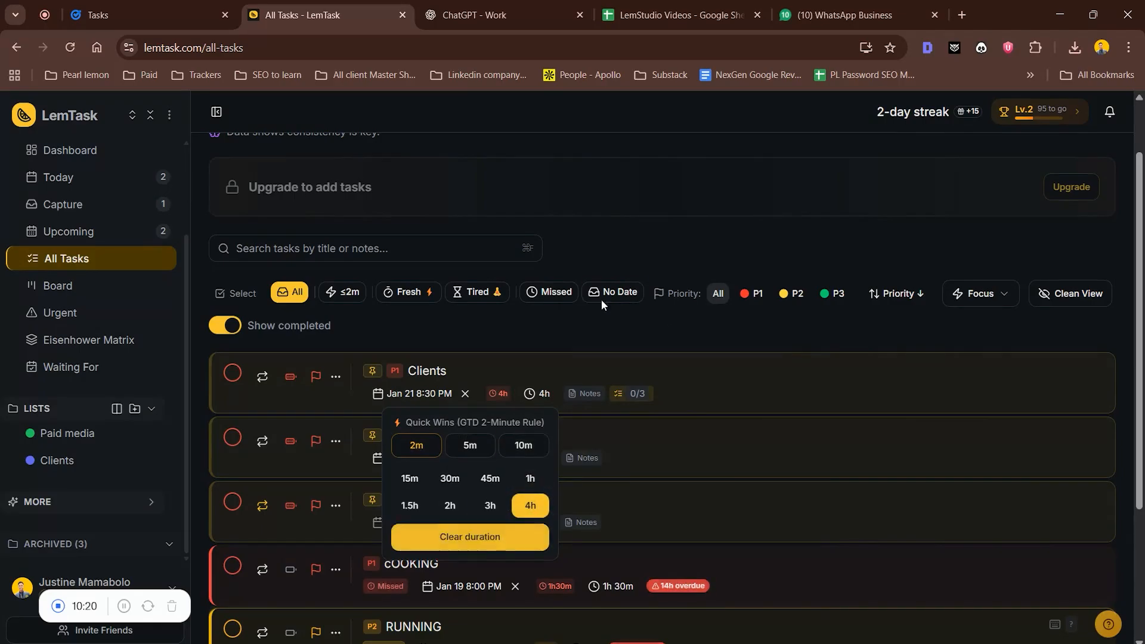
{"action": "left_click", "coordinate": [580, 305]}
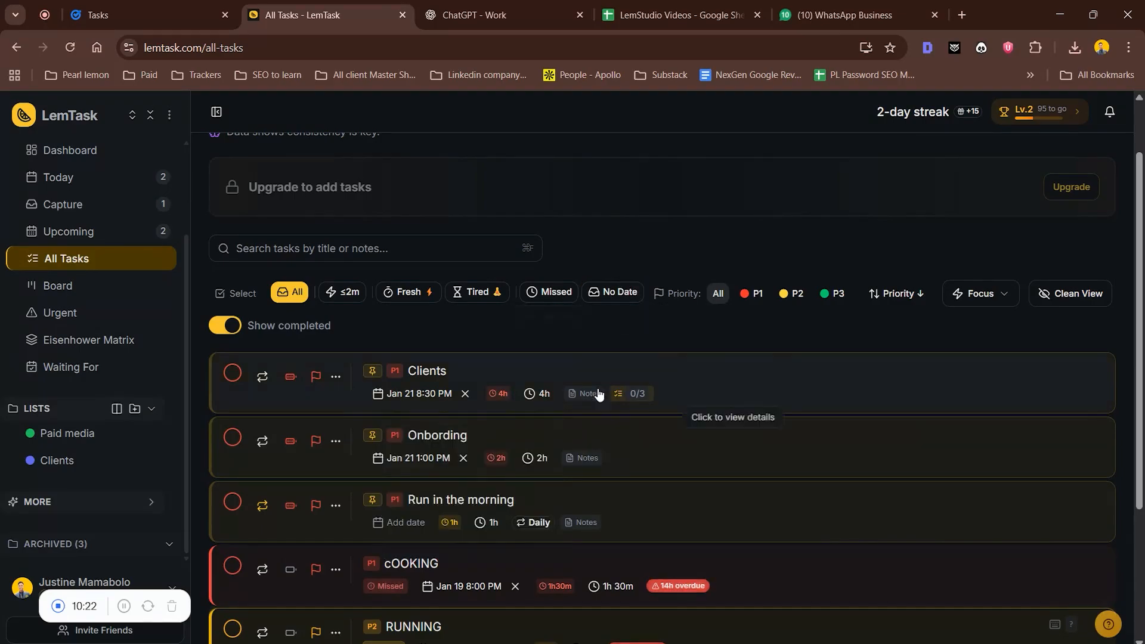
{"action": "left_click", "coordinate": [688, 374]}
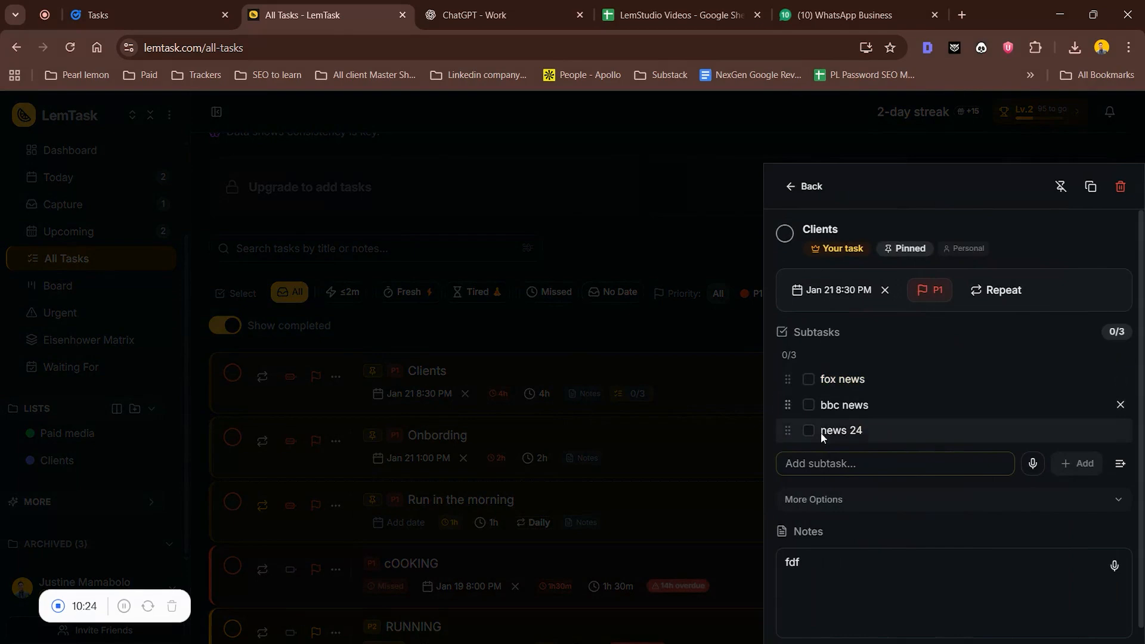
{"action": "left_click", "coordinate": [621, 331]}
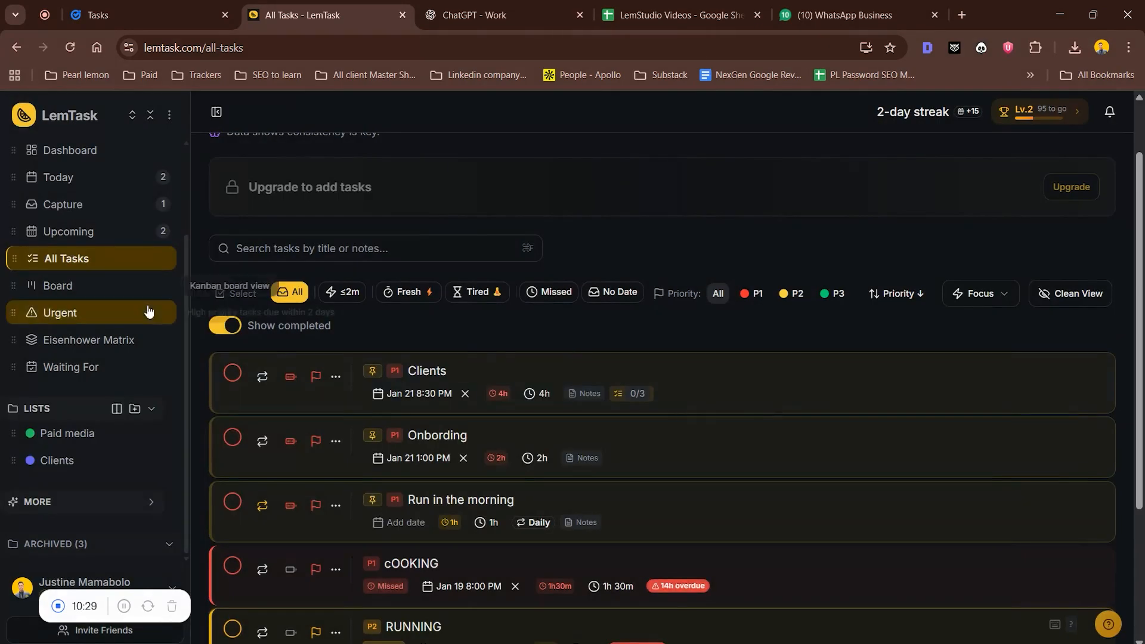
- Look over the Capture, Today and Upcoming views and switch back to Google Tasks
{"action": "left_click", "coordinate": [143, 206]}
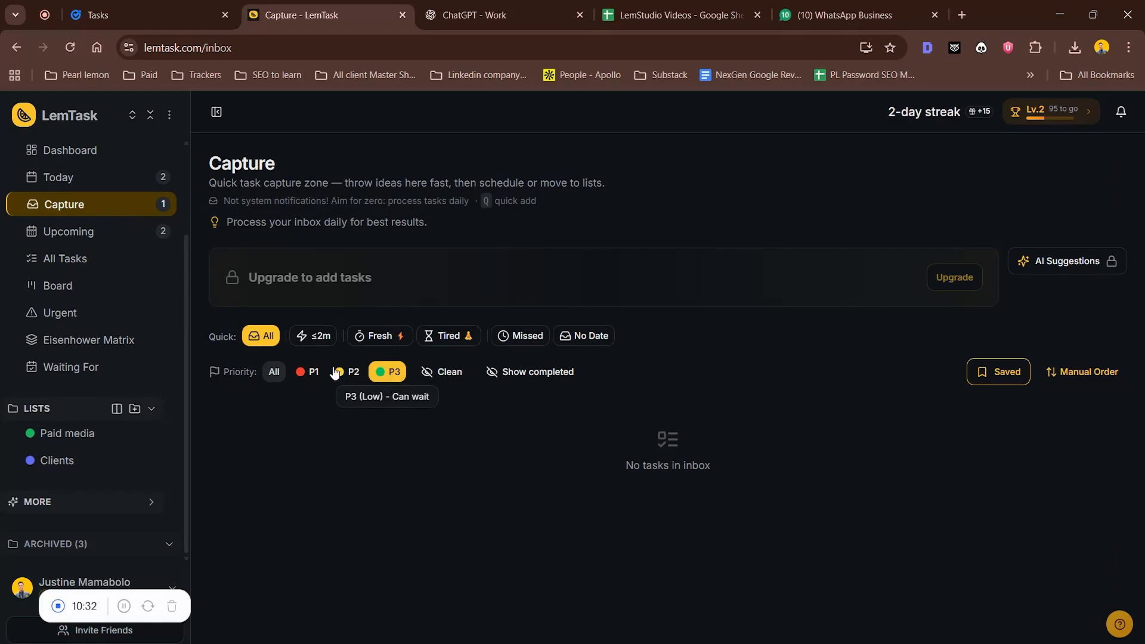
{"action": "left_click", "coordinate": [118, 179]}
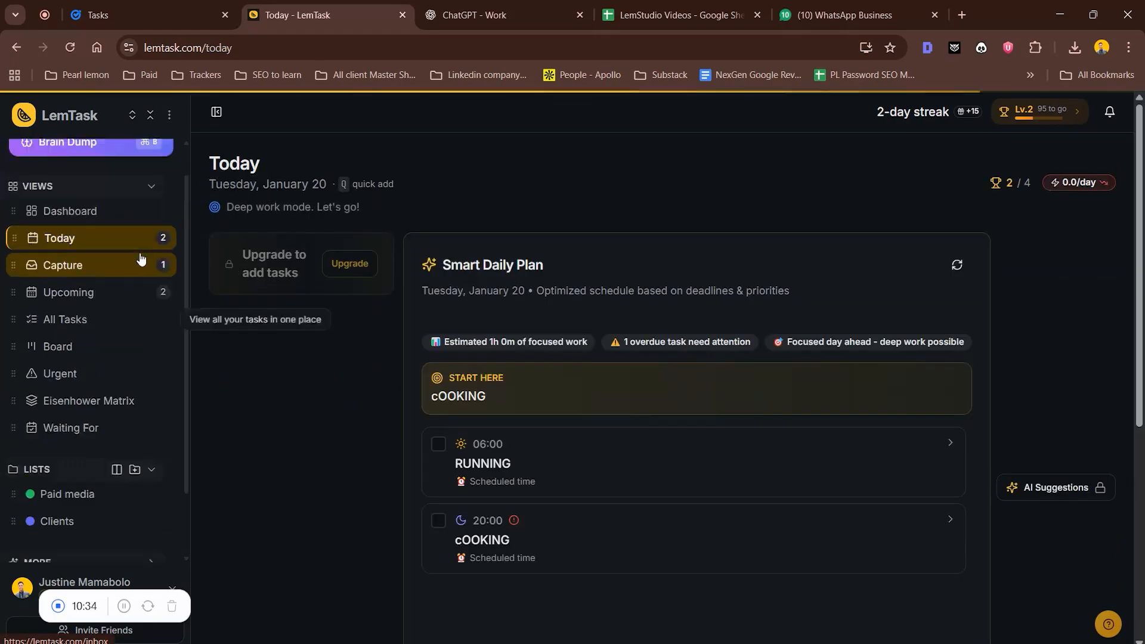
{"action": "left_click", "coordinate": [149, 345]}
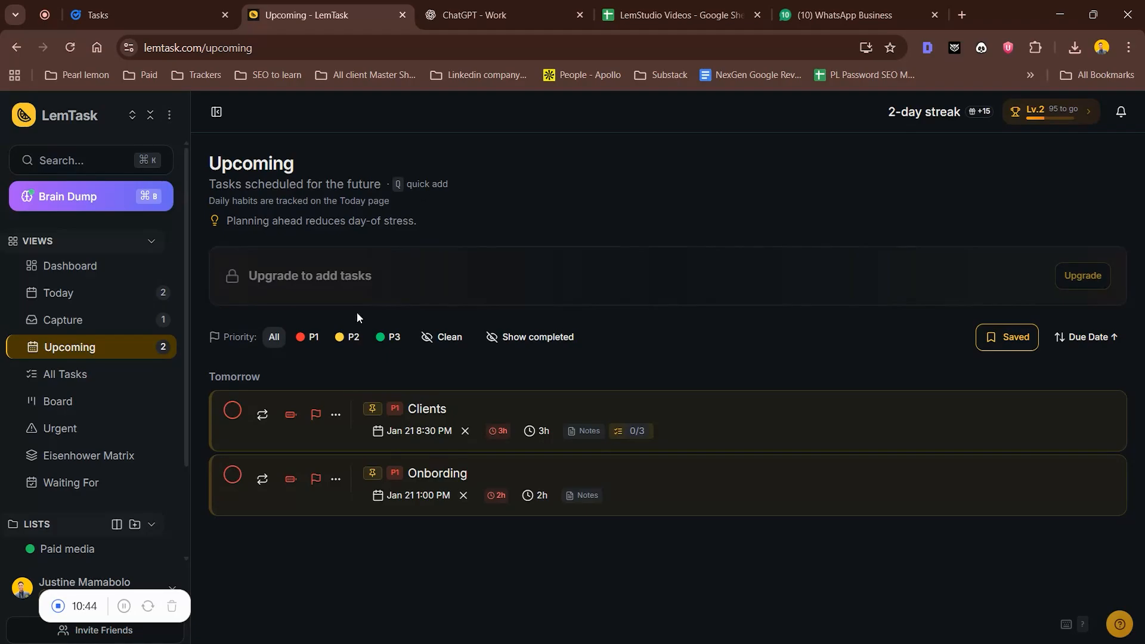
{"action": "left_click", "coordinate": [133, 16]}
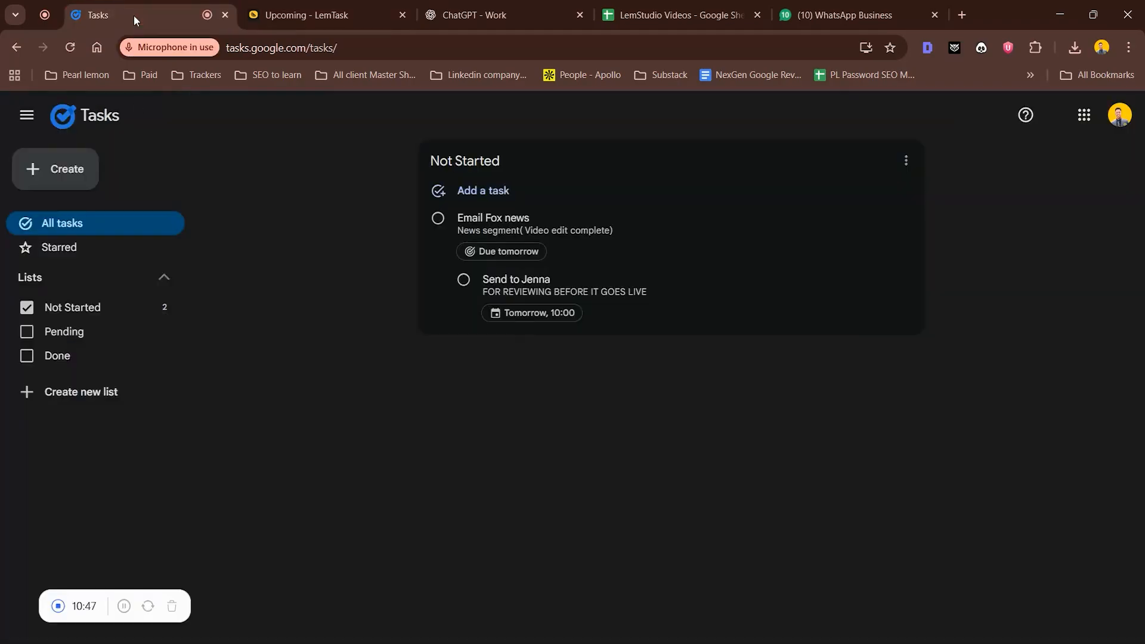